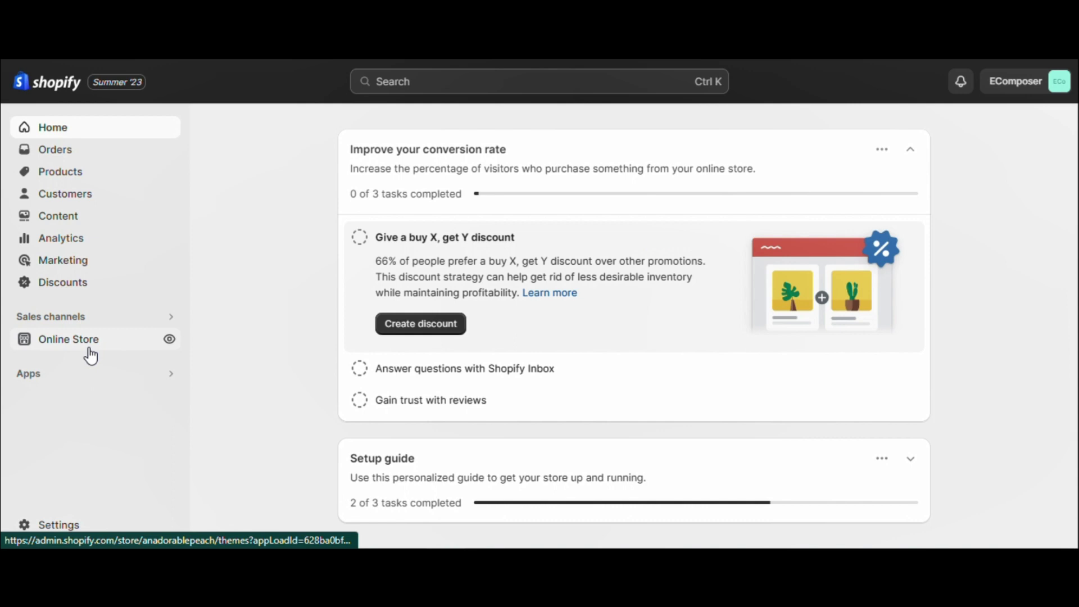
Launch EComposer from Shopify apps and start a blank Shopify section, skipping templates and the revisions notice
left_click(47, 368)
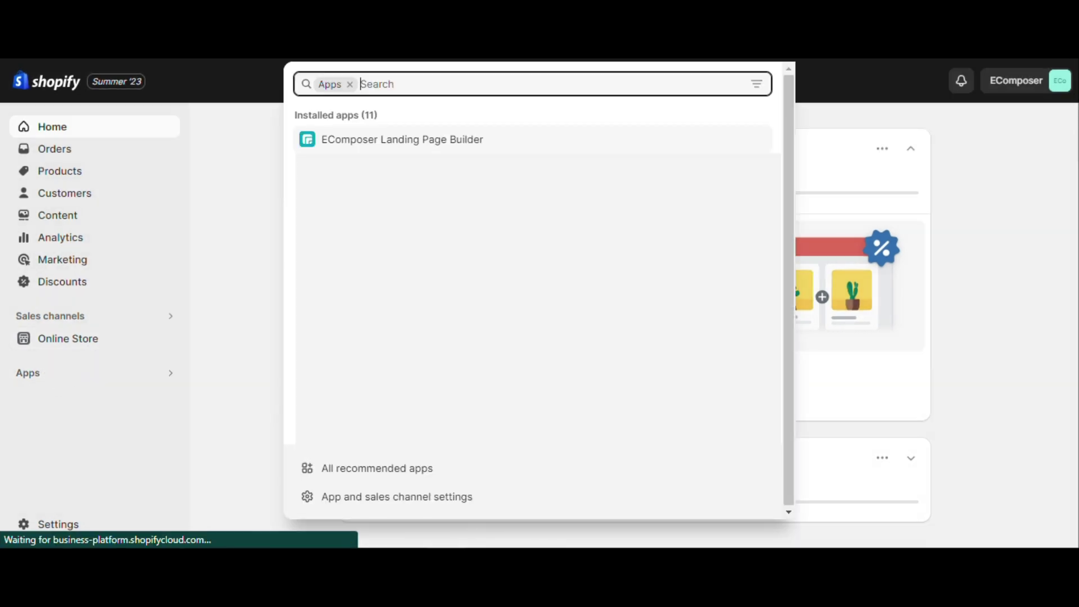
left_click(405, 141)
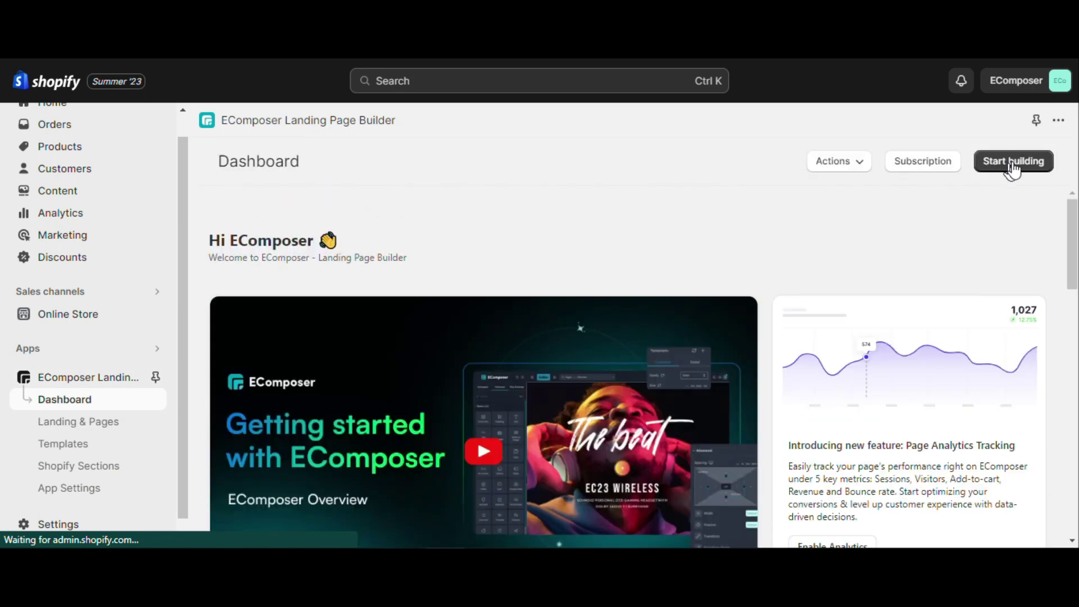
left_click(1018, 163)
scroll(666, 402, "down", 7)
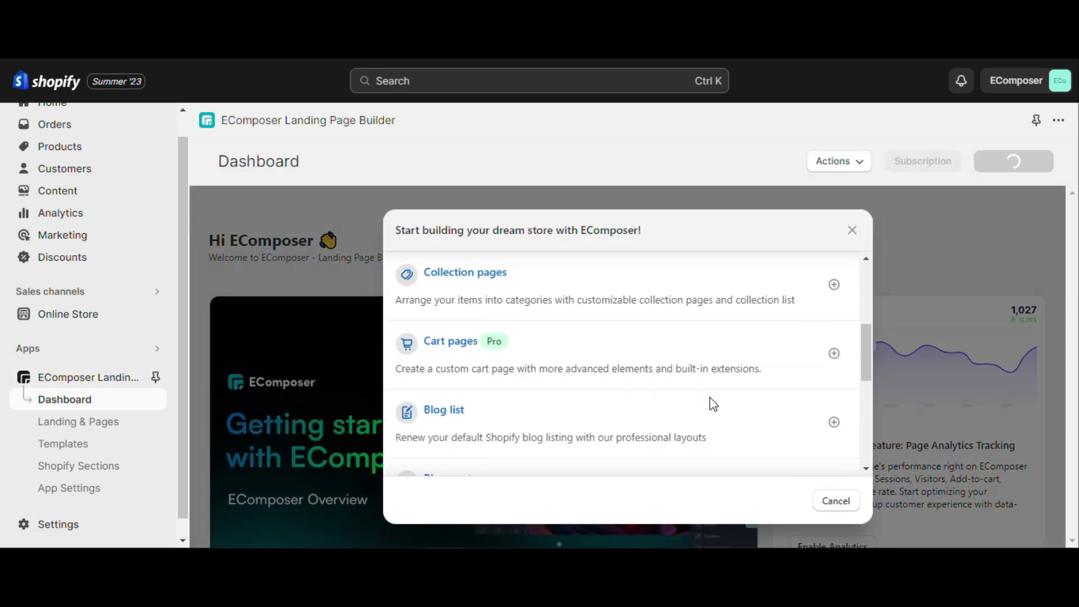
scroll(737, 399, "down", 2)
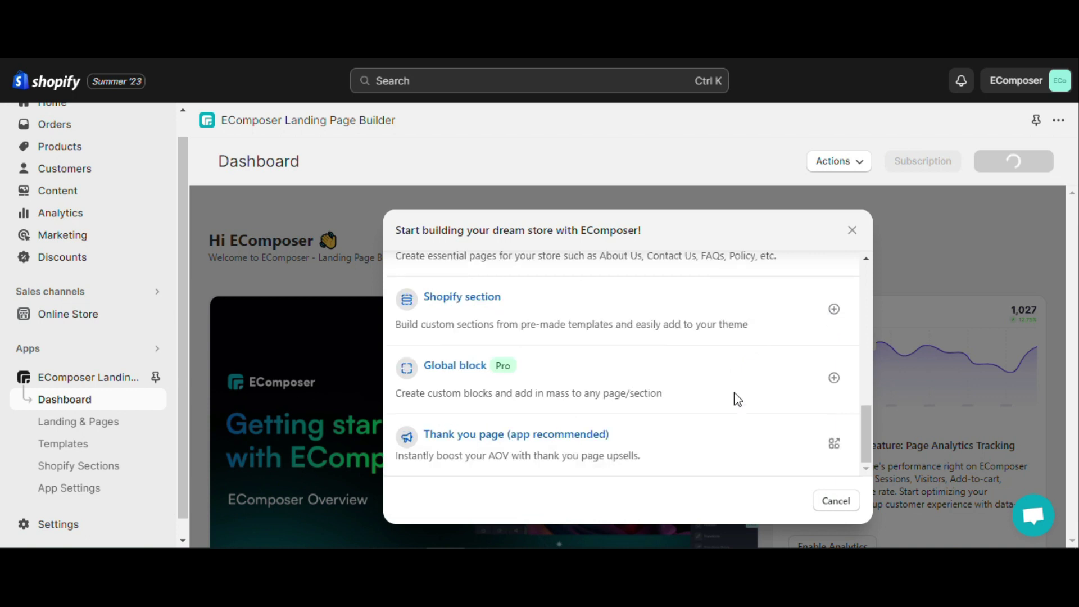
left_click(834, 310)
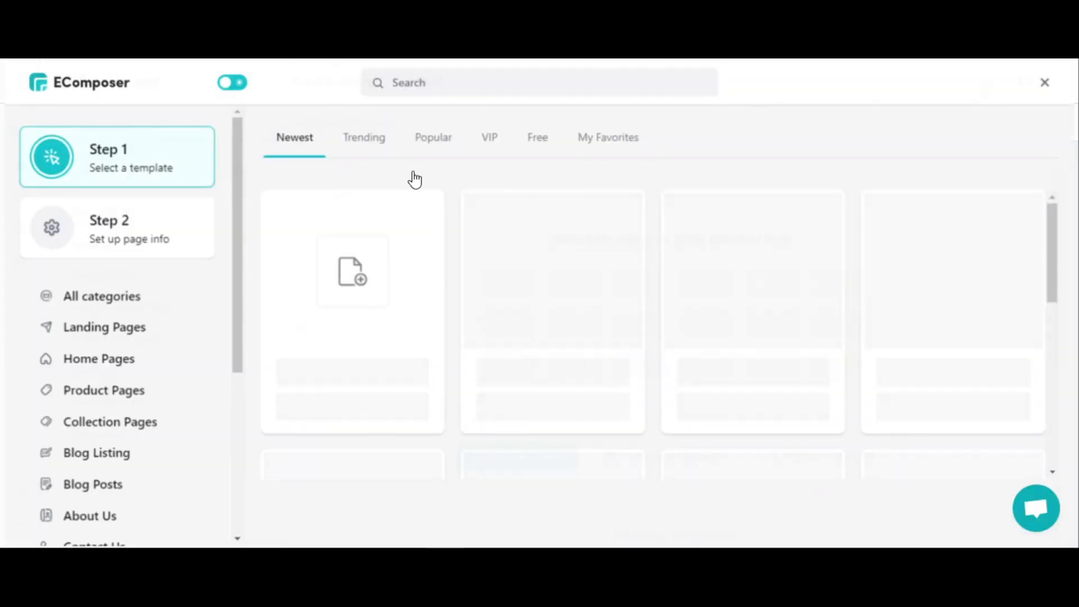
left_click(1045, 85)
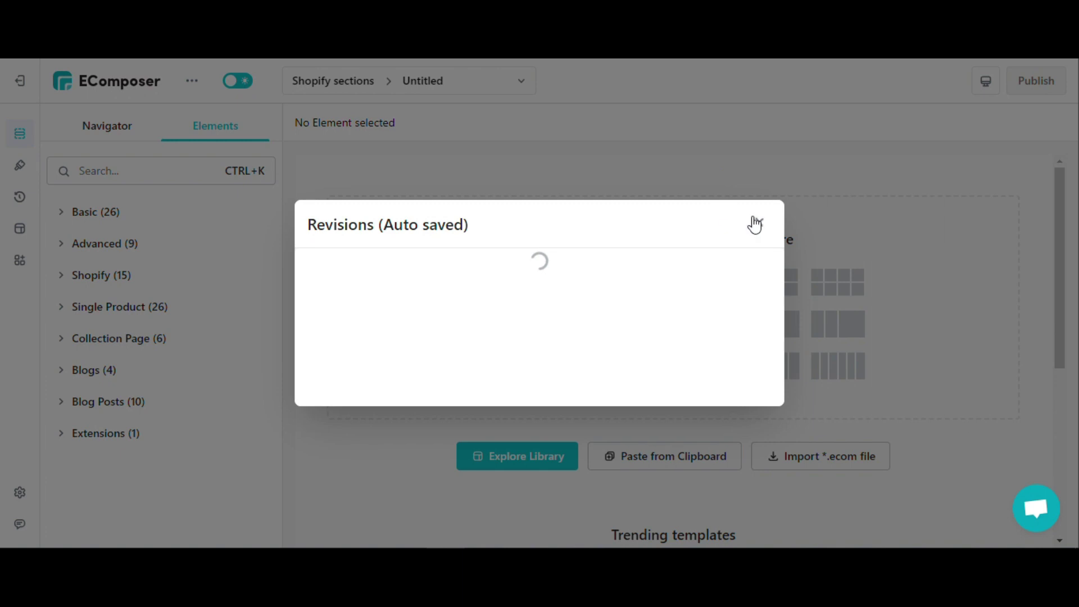
left_click(760, 224)
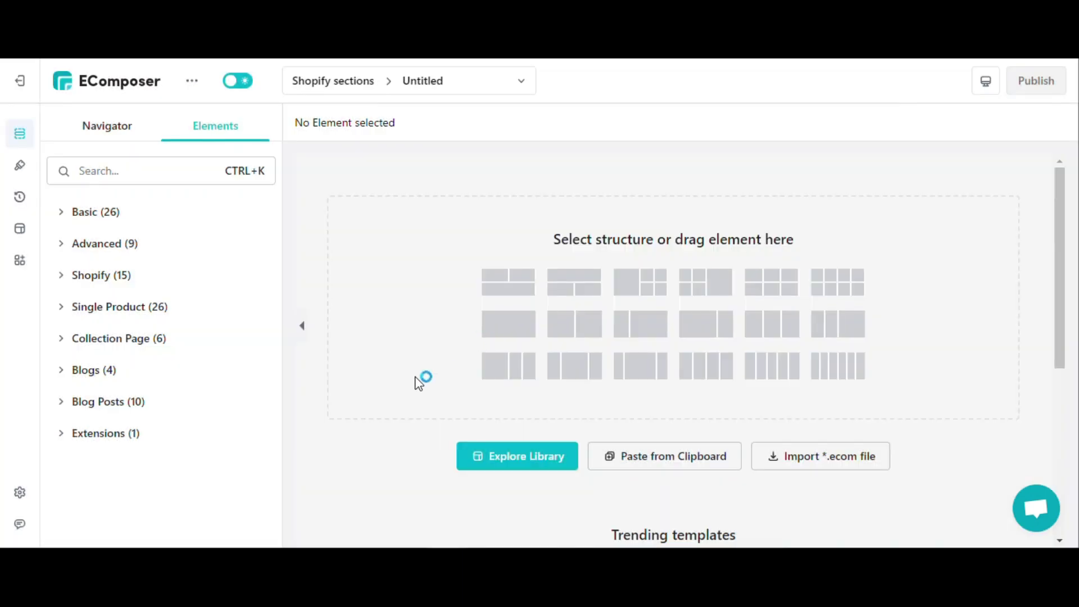
Open the global settings, check App settings, then browse the Global Colors list
left_click(21, 493)
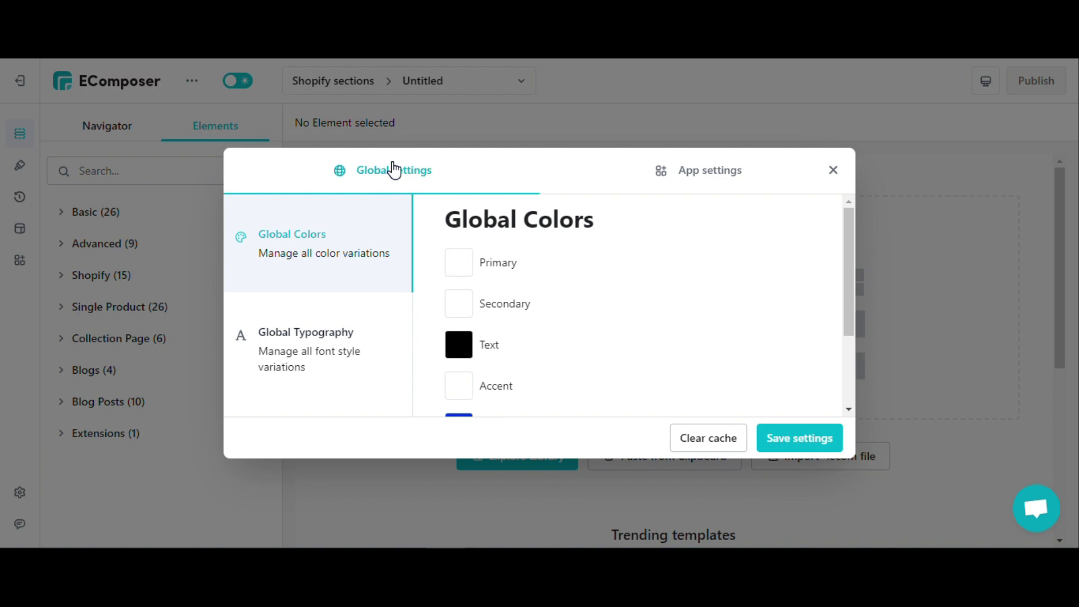
left_click(734, 172)
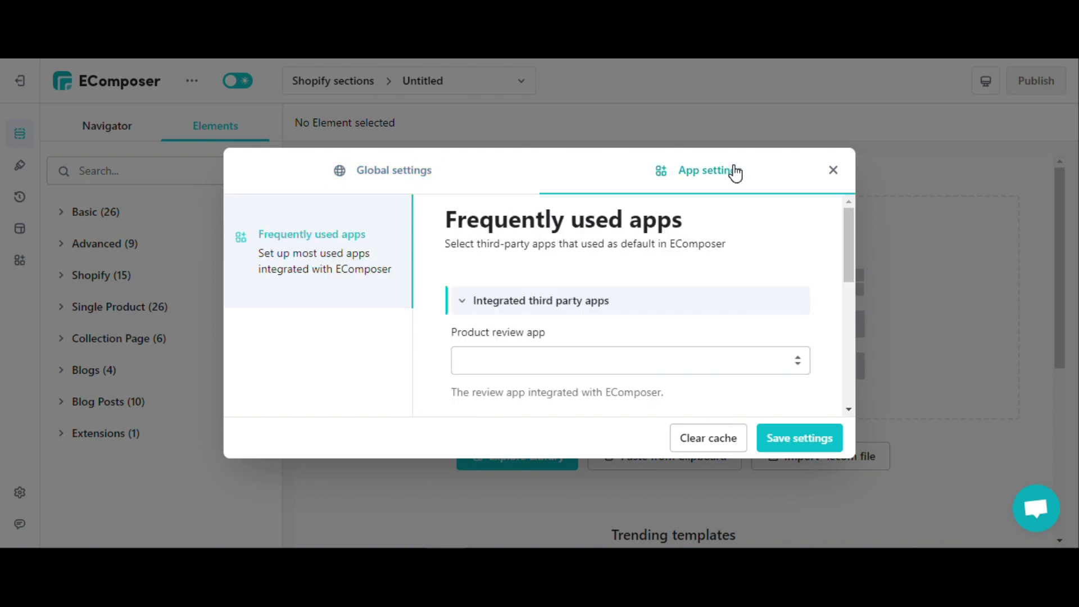
left_click(408, 184)
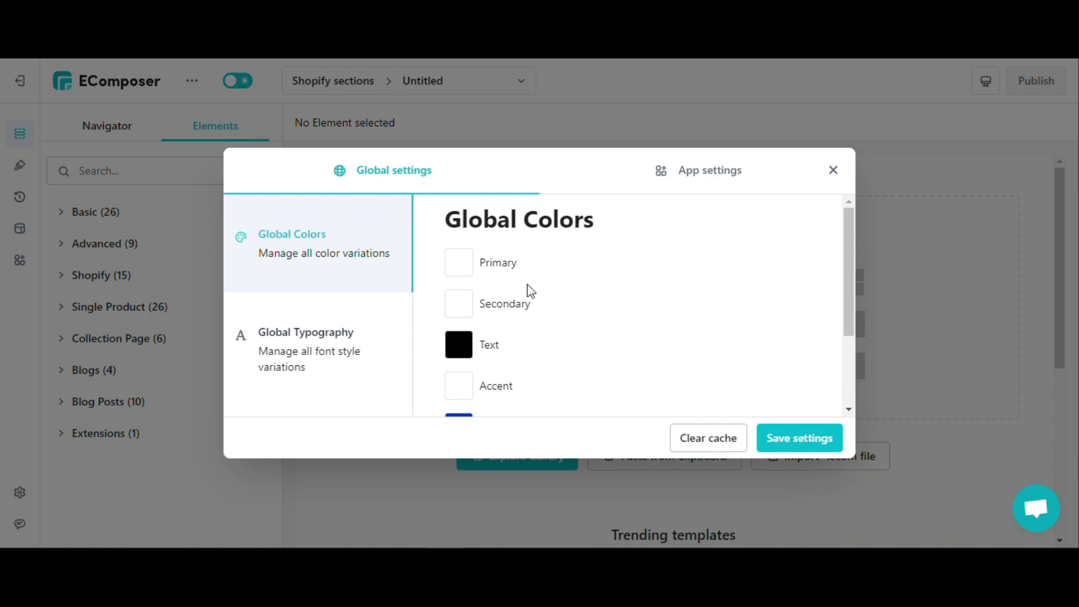
scroll(532, 295, "down", 2)
scroll(531, 295, "up", 2)
scroll(501, 371, "down", 1)
Change the Text global colour to blue by pasting a blue hex code
left_click(468, 274)
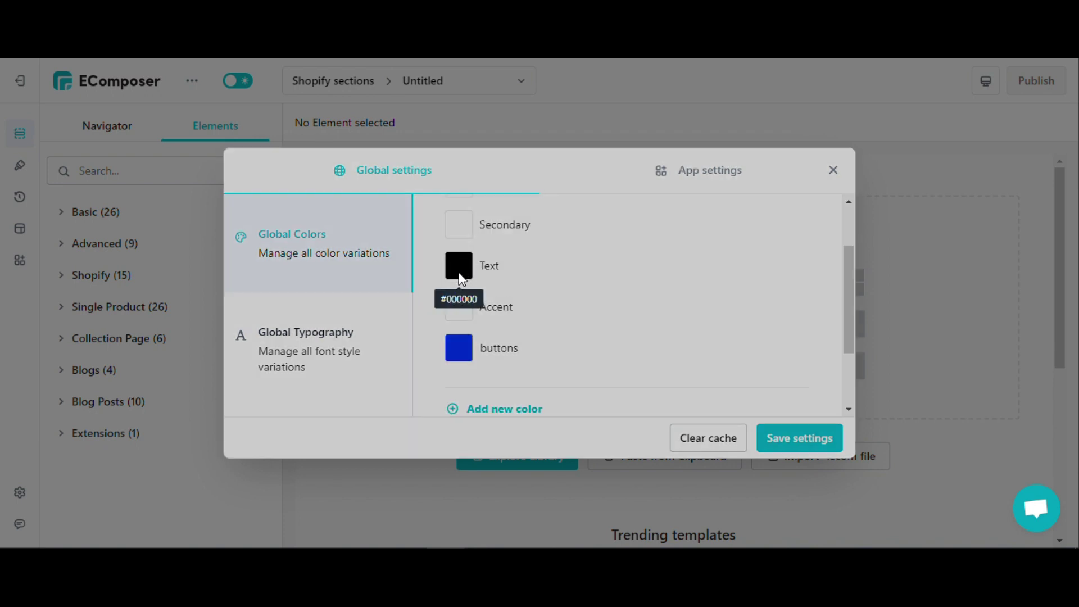
scroll(618, 381, "down", 1)
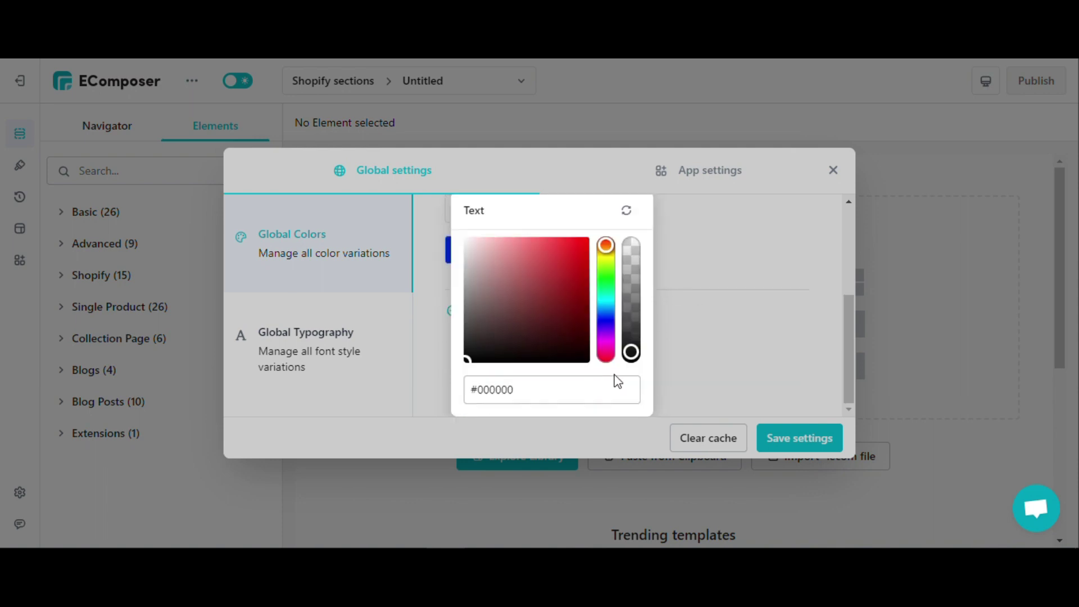
left_click(609, 303)
left_click(613, 314)
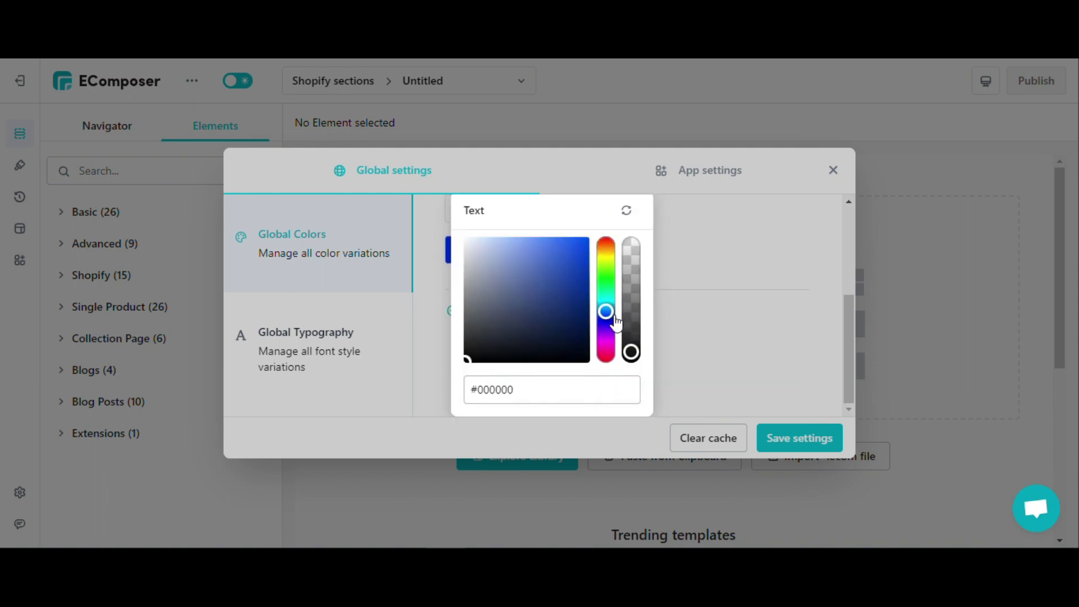
left_click(513, 389)
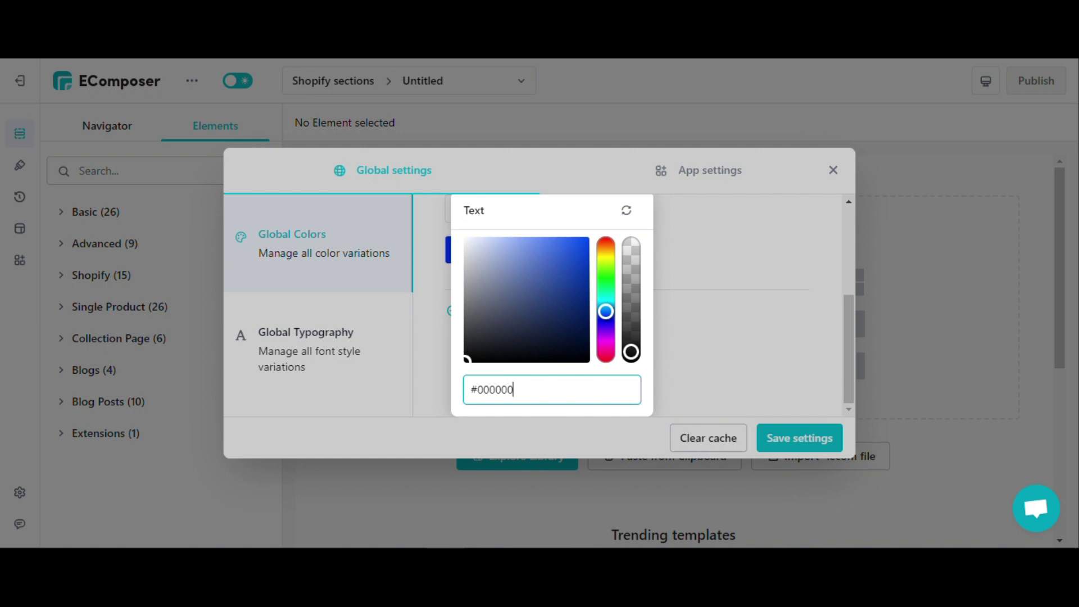
key("ctrl+a")
type("#1743b3")
left_click(669, 278)
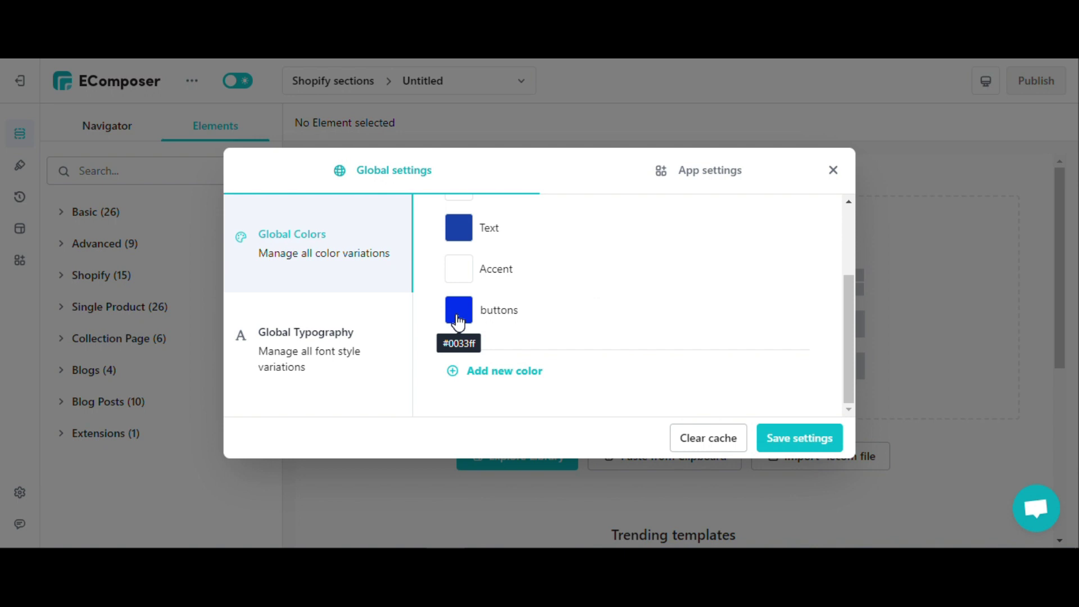
Add a near-black #241f1f global colour named New Color, then save and close the settings
left_click(506, 372)
scroll(548, 325, "down", 1)
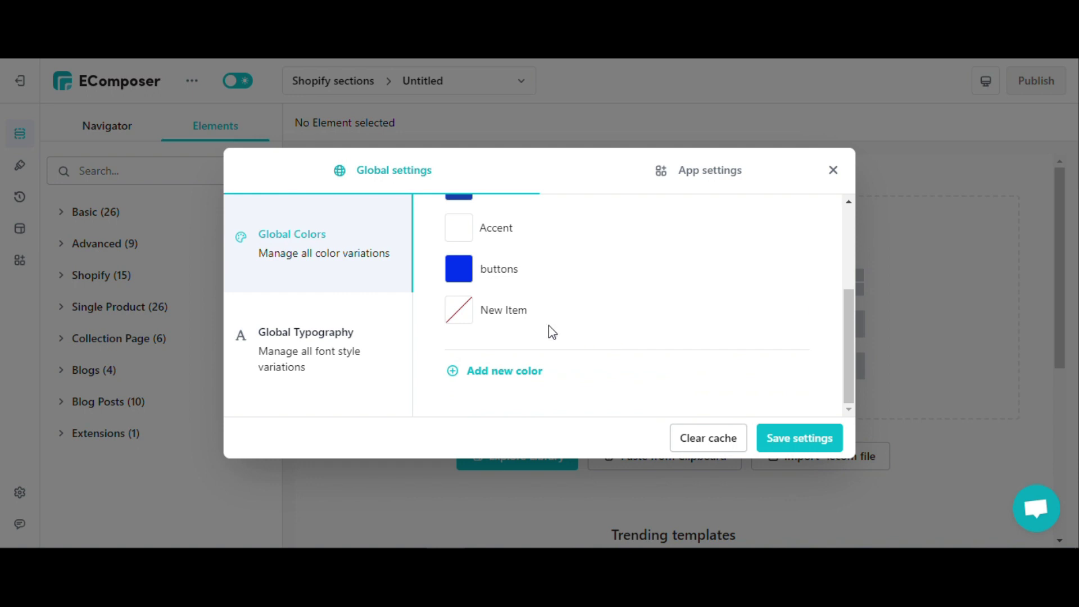
left_click(504, 309)
type("New")
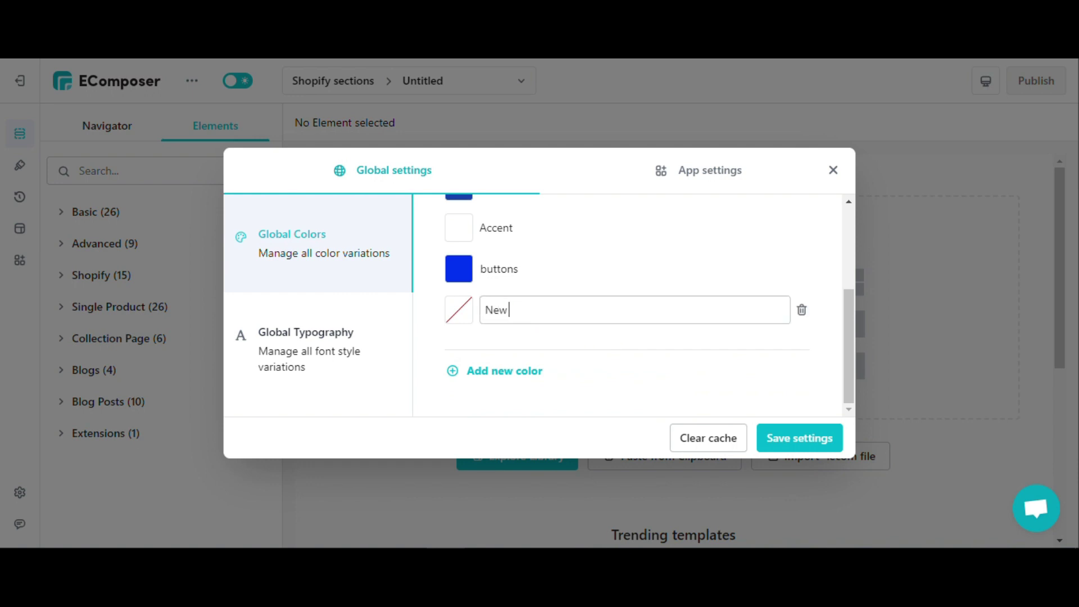
left_click(460, 313)
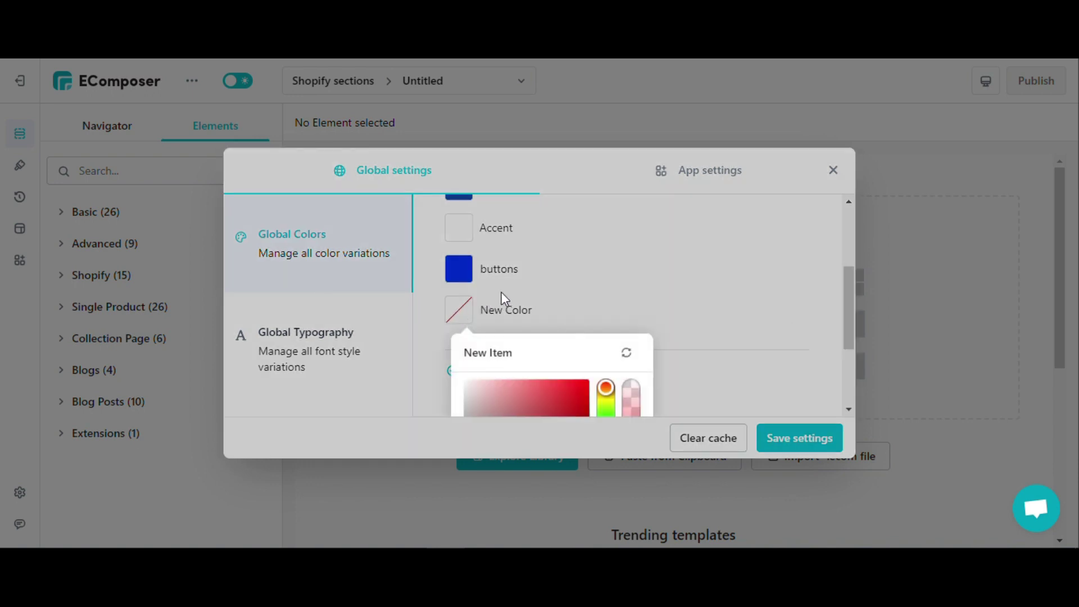
scroll(650, 418, "down", 2)
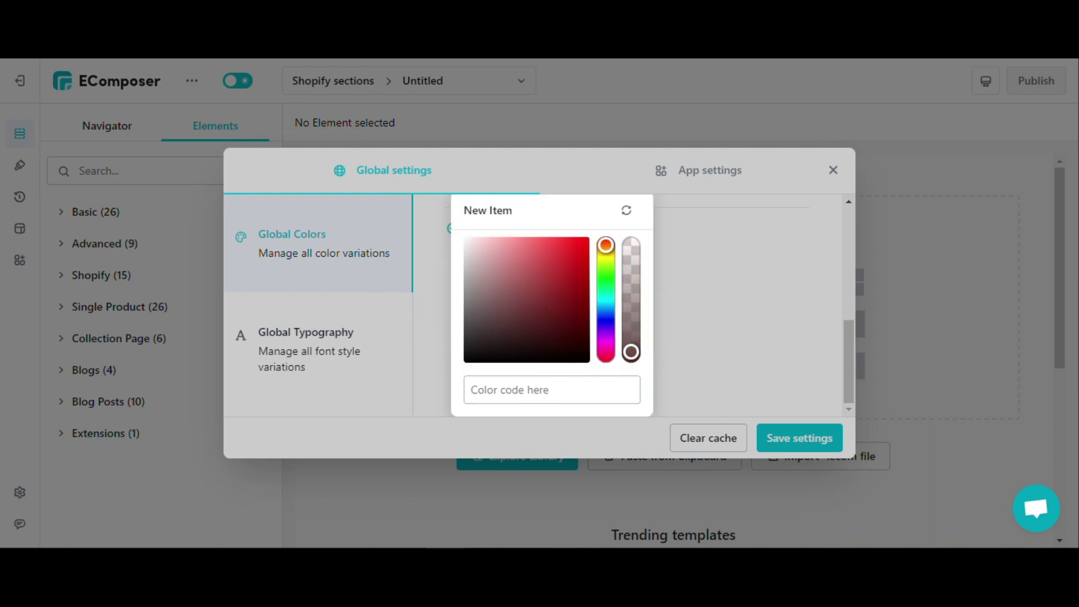
left_click(480, 344)
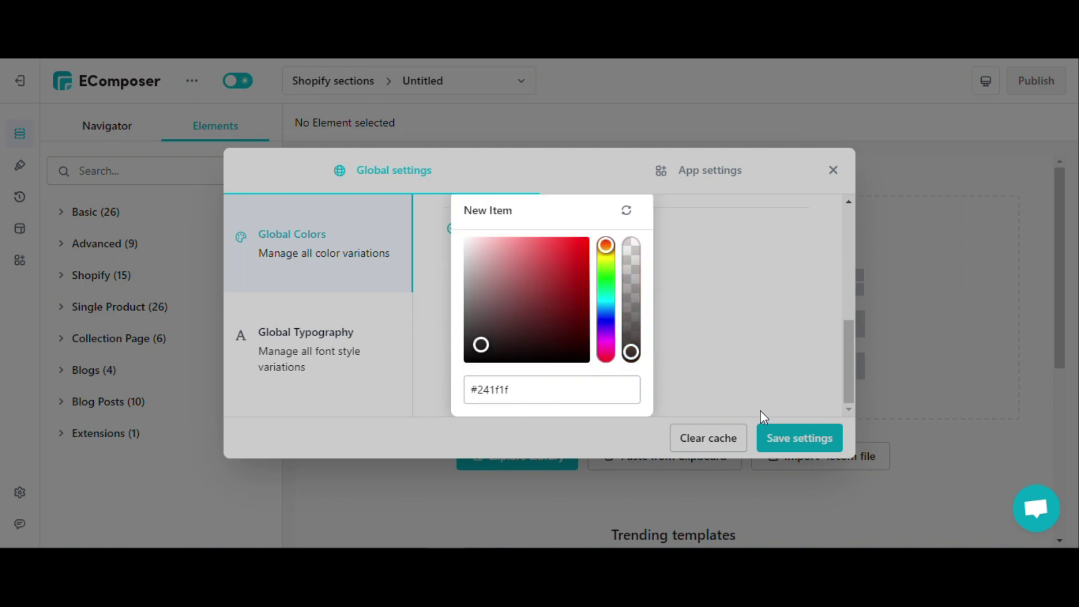
left_click(720, 354)
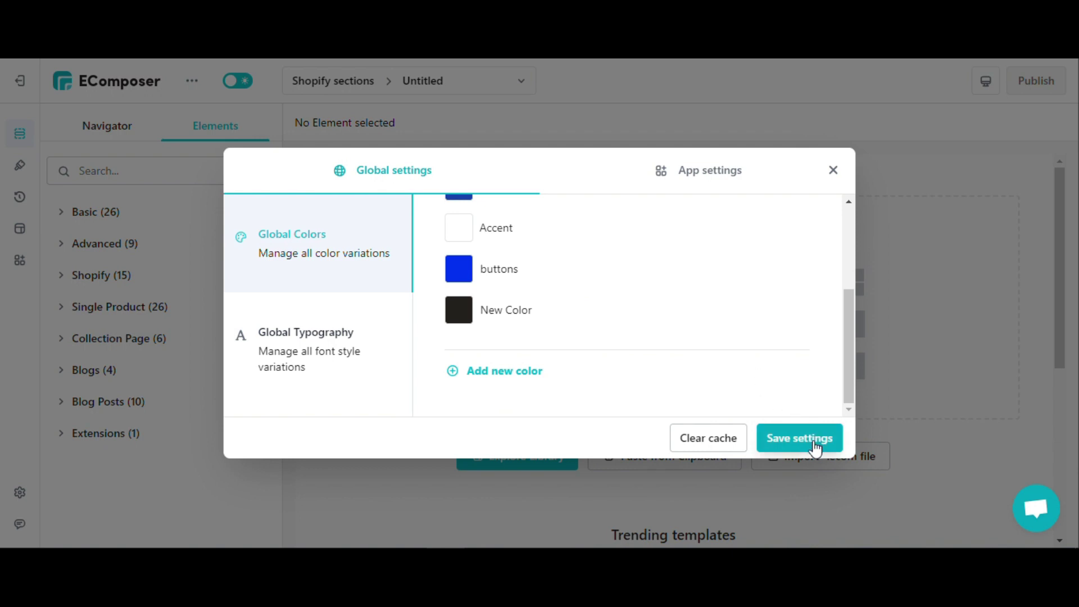
left_click(814, 448)
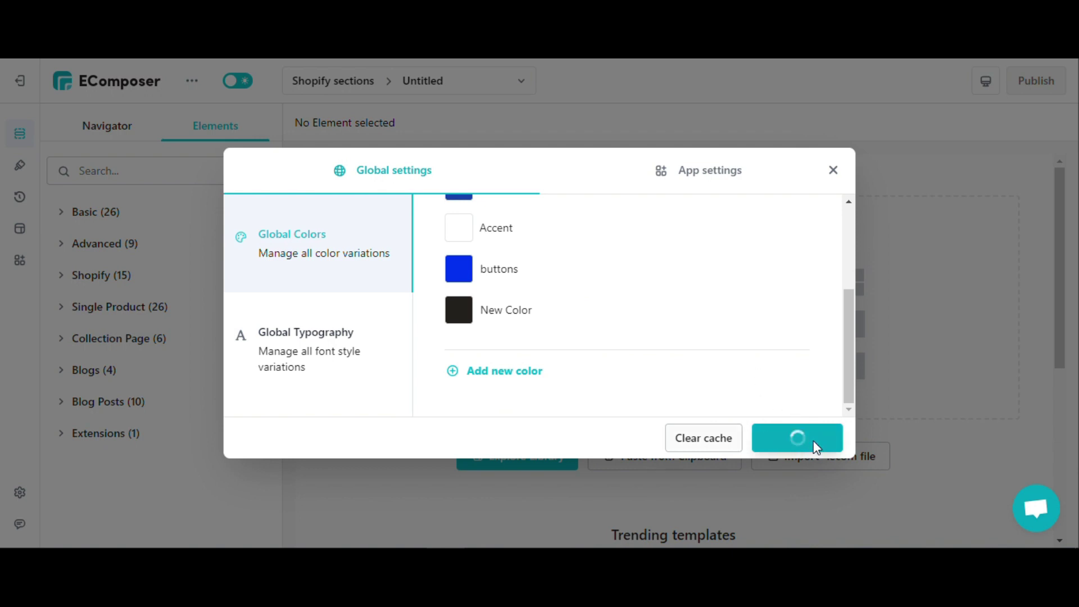
left_click(753, 500)
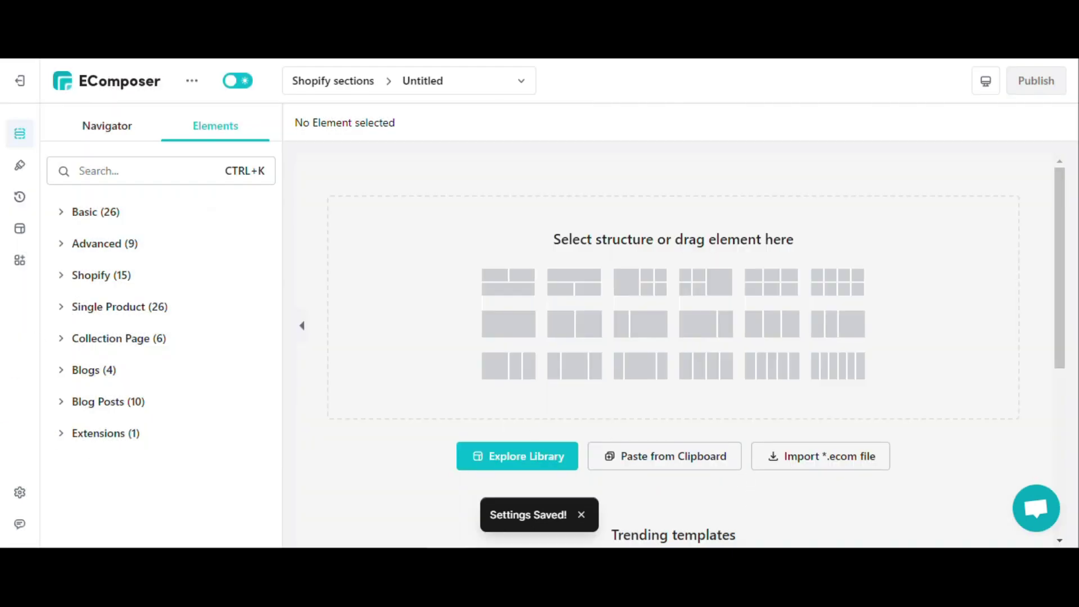
Search for the Button element and drag it onto the canvas
key("ctrl+k")
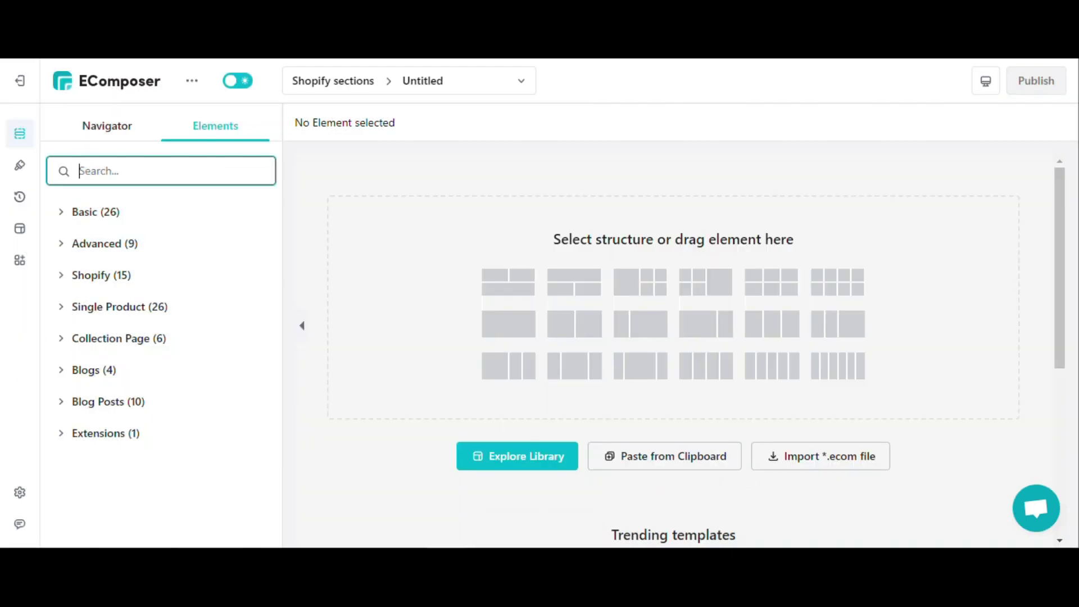
type("Button")
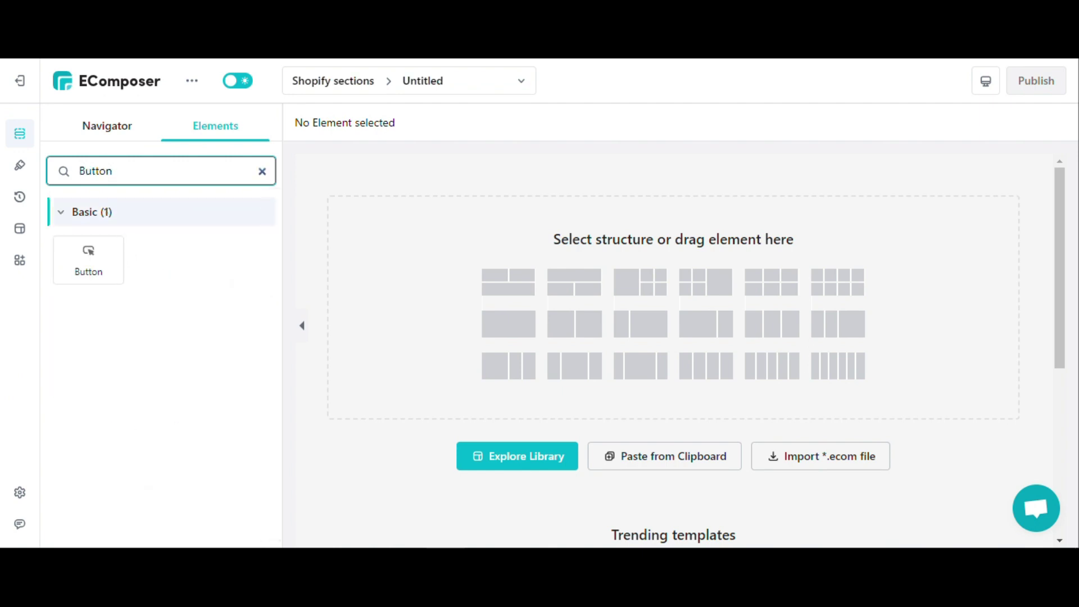
left_click_drag(89, 258, 625, 288)
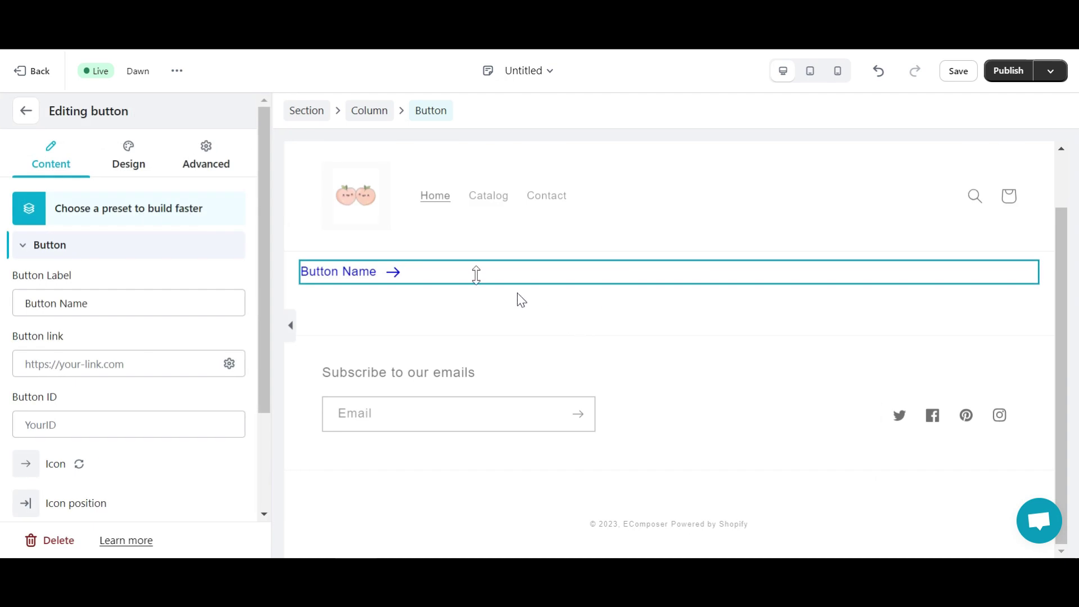
Set the button's Design background colour to black
left_click(126, 161)
scroll(159, 430, "down", 3)
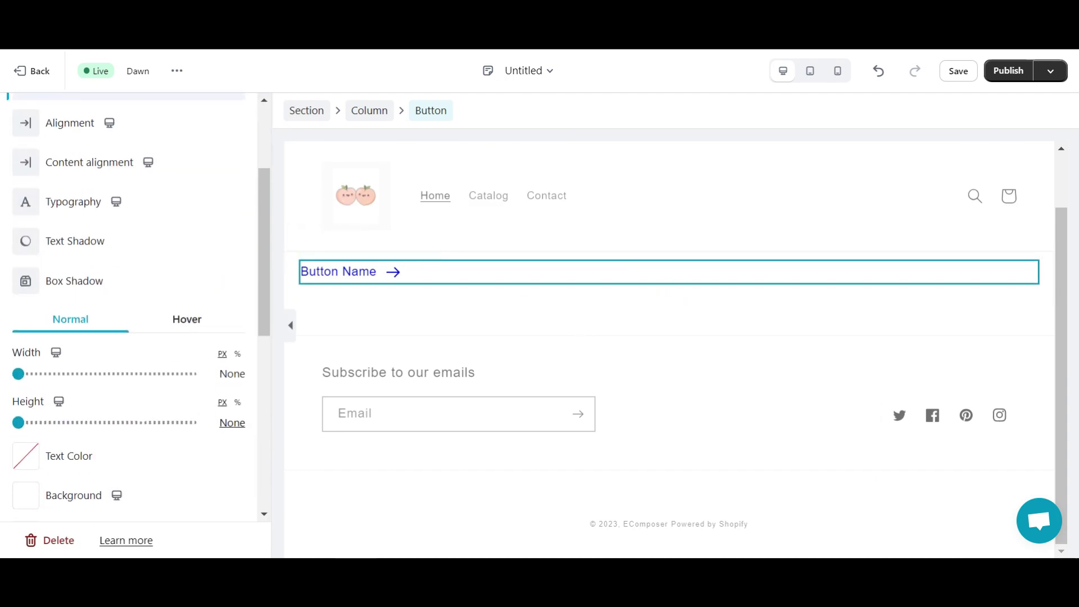
scroll(113, 252, "up", 3)
left_click(83, 158)
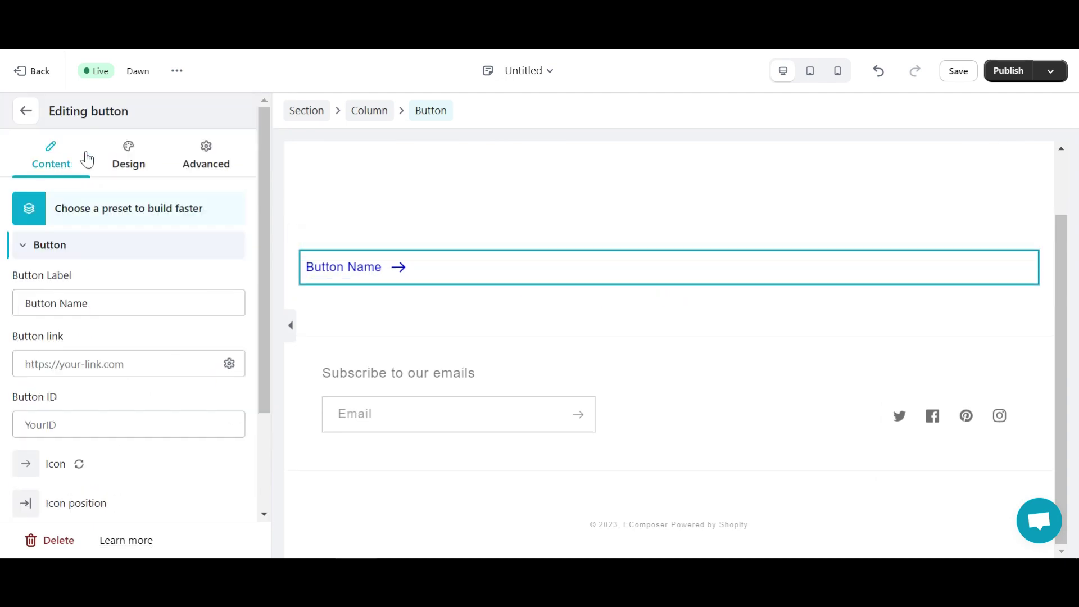
left_click(129, 155)
scroll(164, 397, "down", 5)
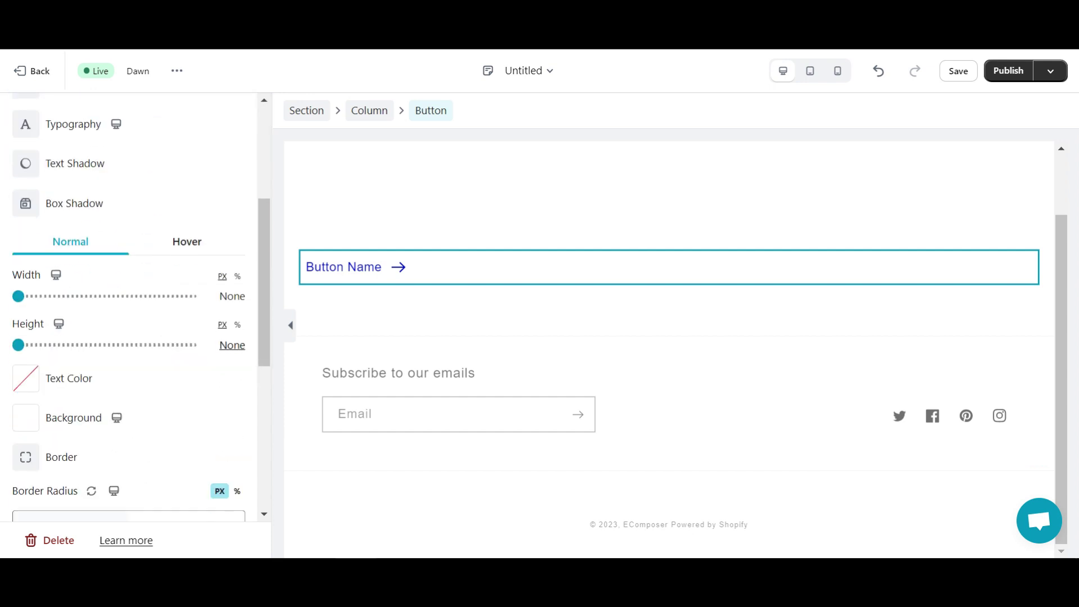
scroll(77, 292, "down", 3)
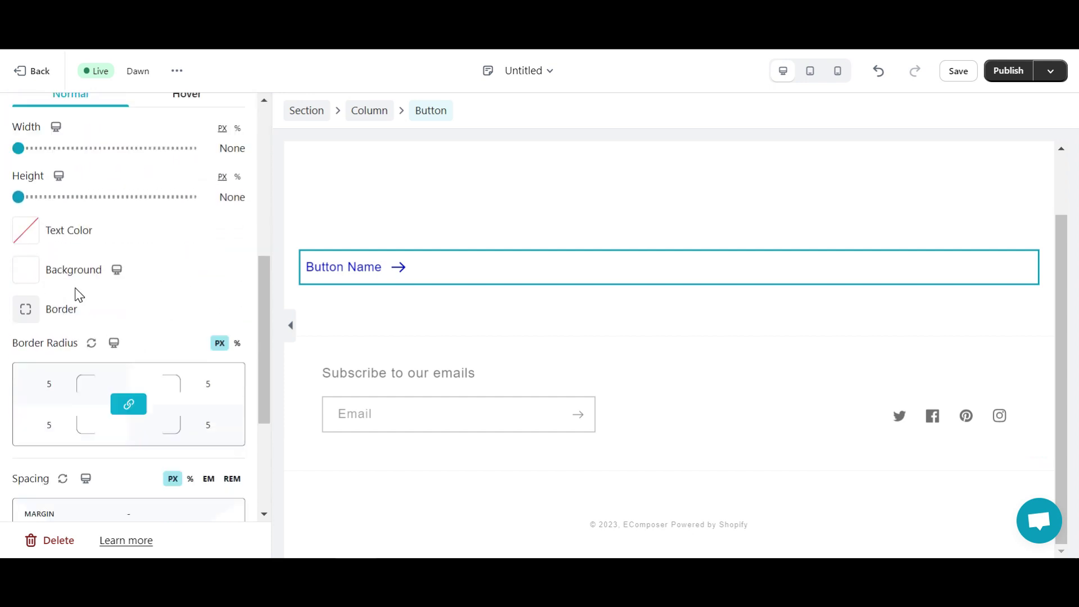
left_click(26, 222)
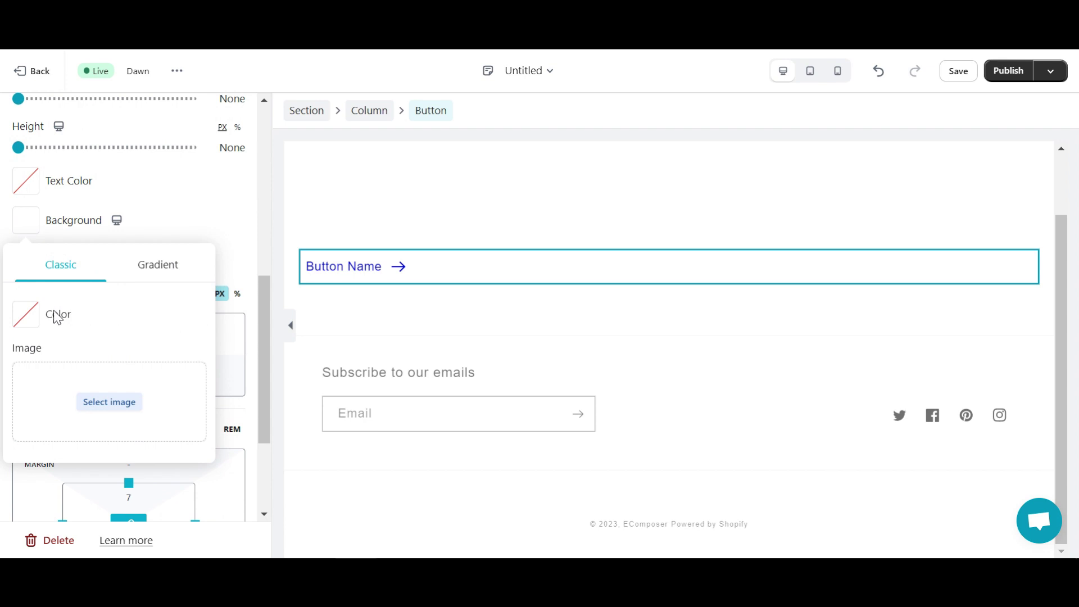
left_click(26, 315)
scroll(152, 385, "down", 3)
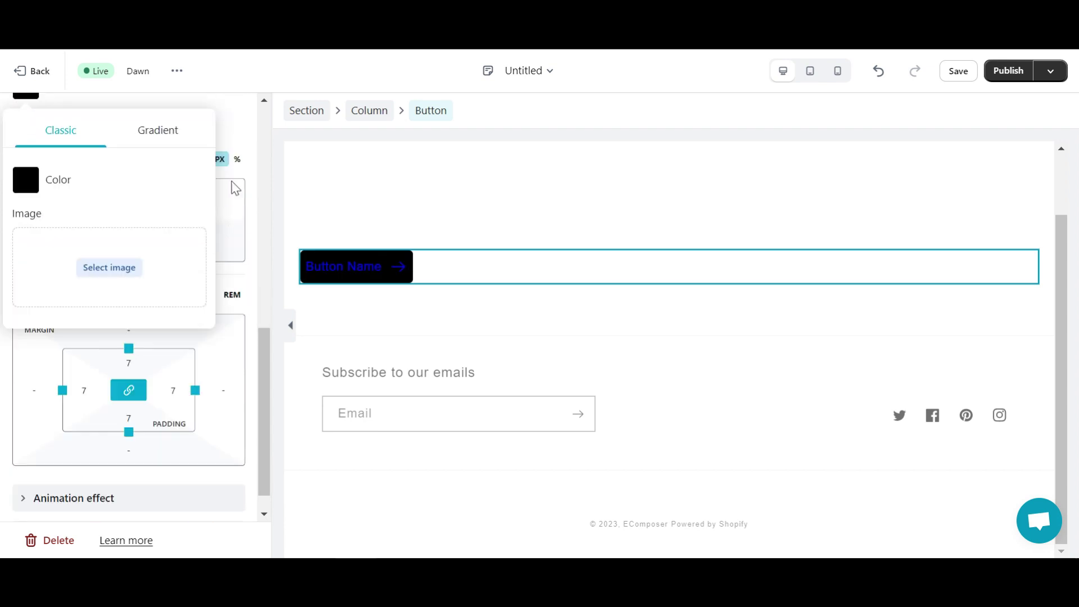
Set the button text colour to the global Primary colour, white
left_click(234, 188)
left_click(129, 163)
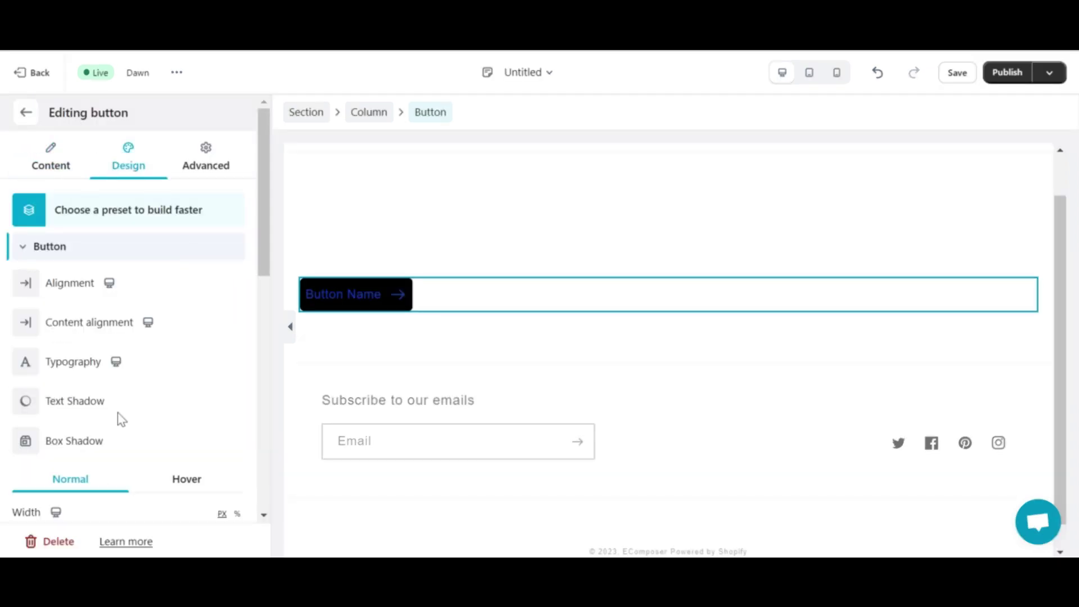
scroll(118, 405, "down", 5)
left_click(26, 325)
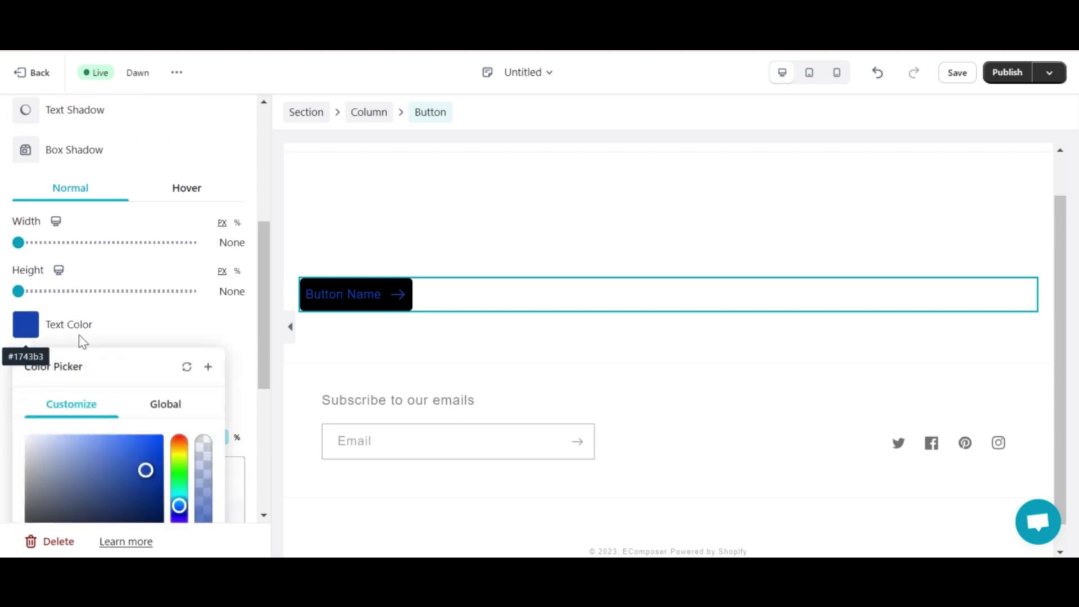
scroll(168, 440, "down", 4)
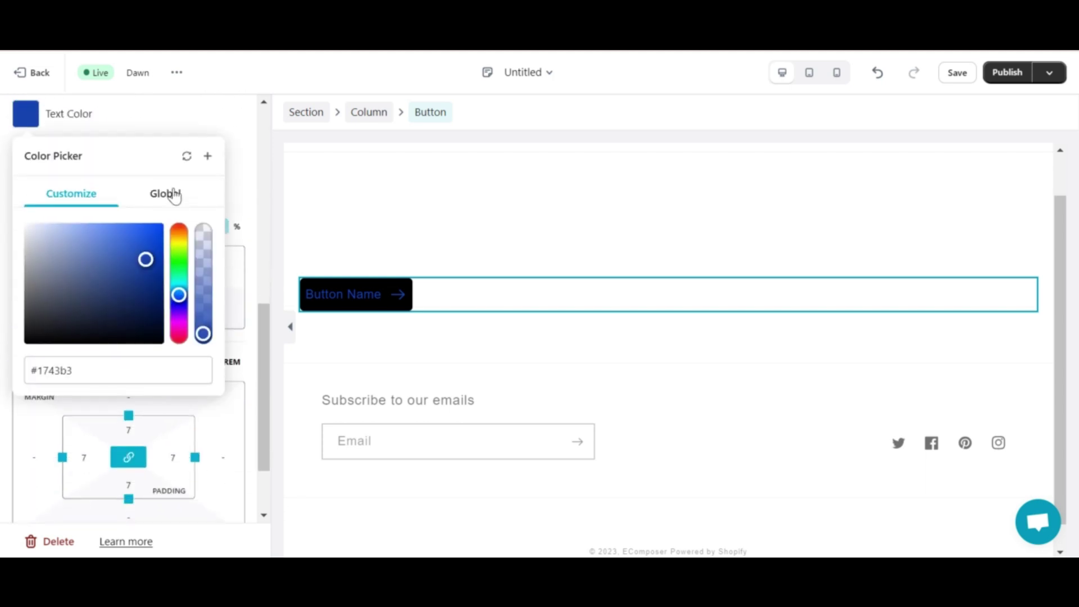
left_click(174, 195)
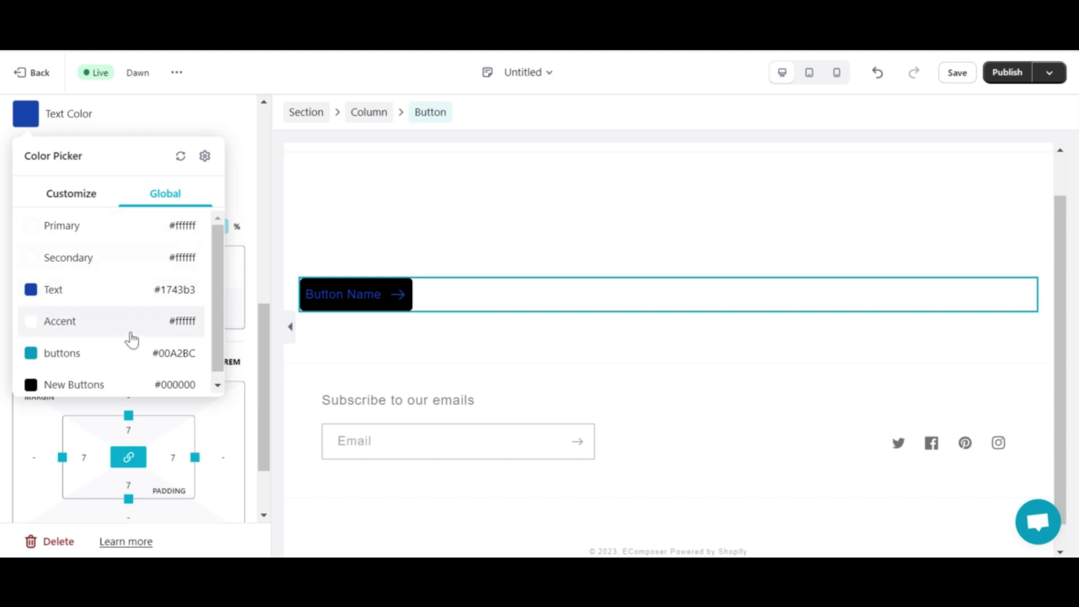
left_click(119, 232)
left_click(467, 203)
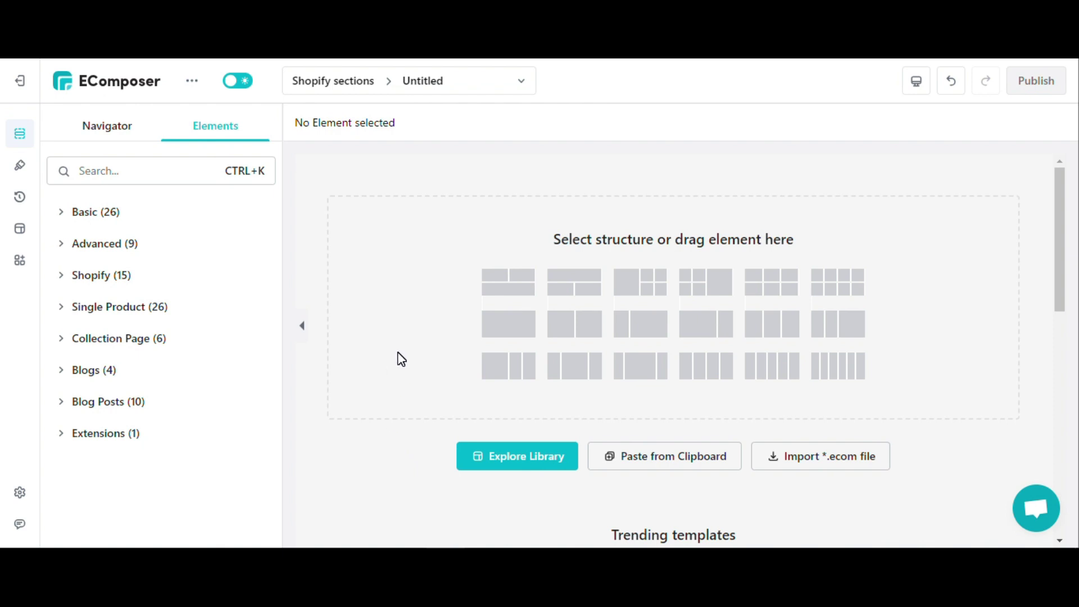
In Global Typography, add a new typography entry and name it New fonts
left_click(20, 492)
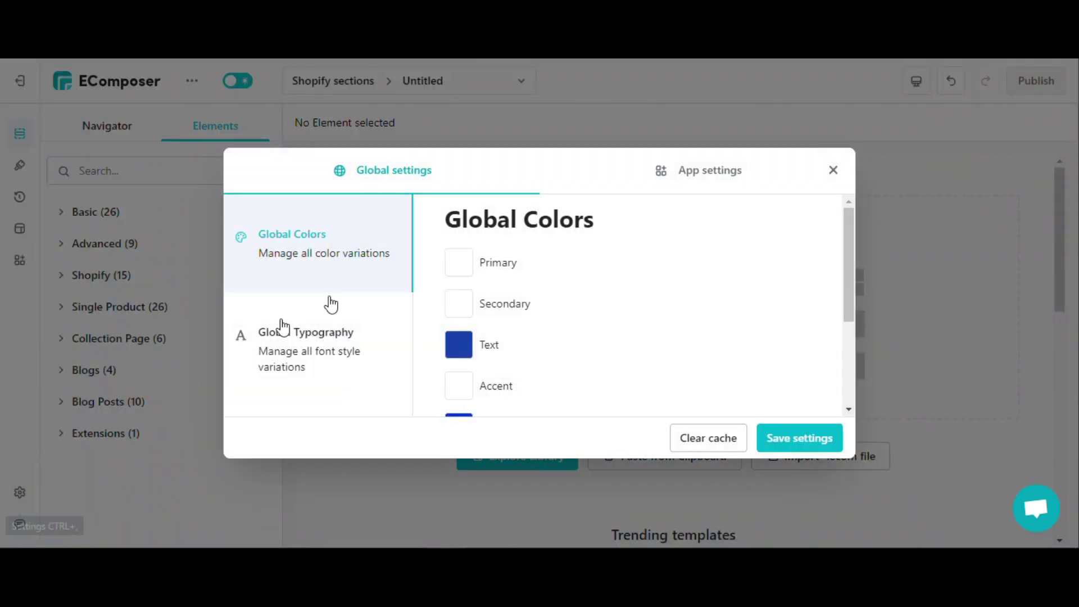
left_click(295, 357)
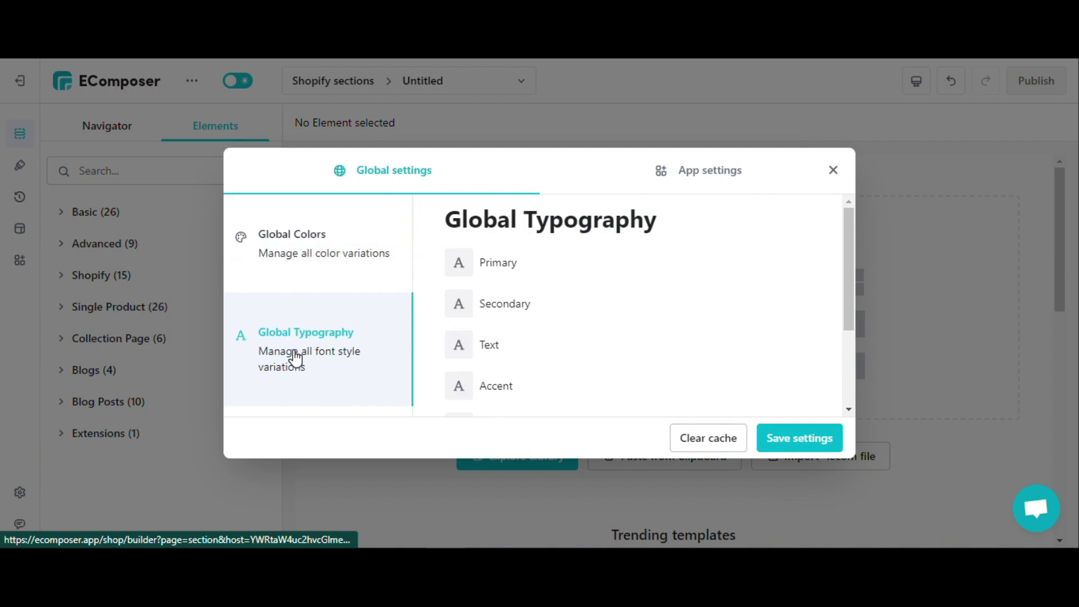
scroll(554, 313, "down", 1)
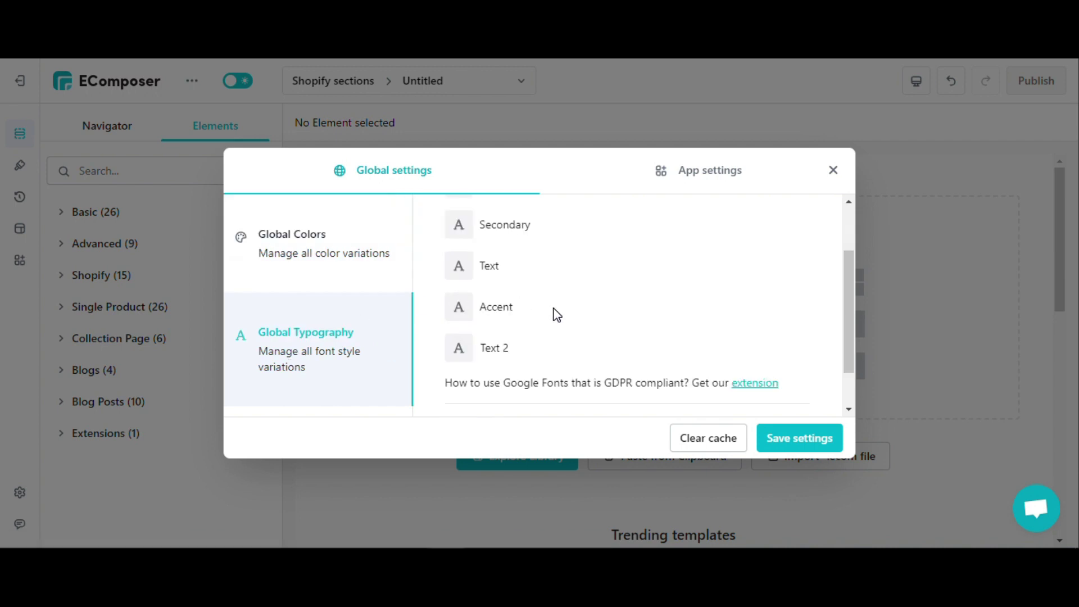
scroll(556, 315, "down", 1)
scroll(556, 313, "up", 3)
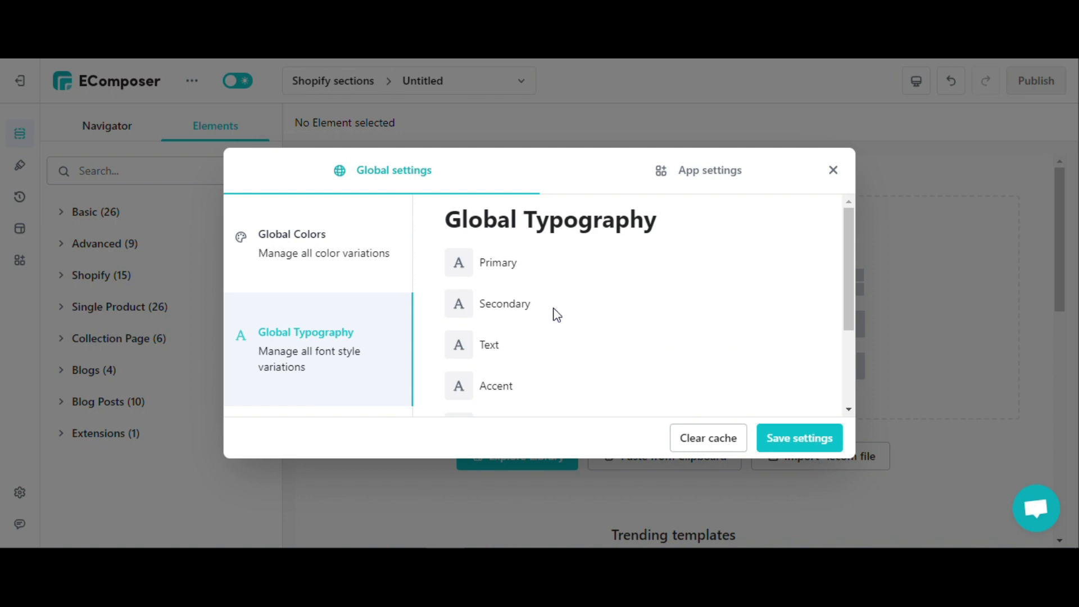
scroll(556, 314, "down", 3)
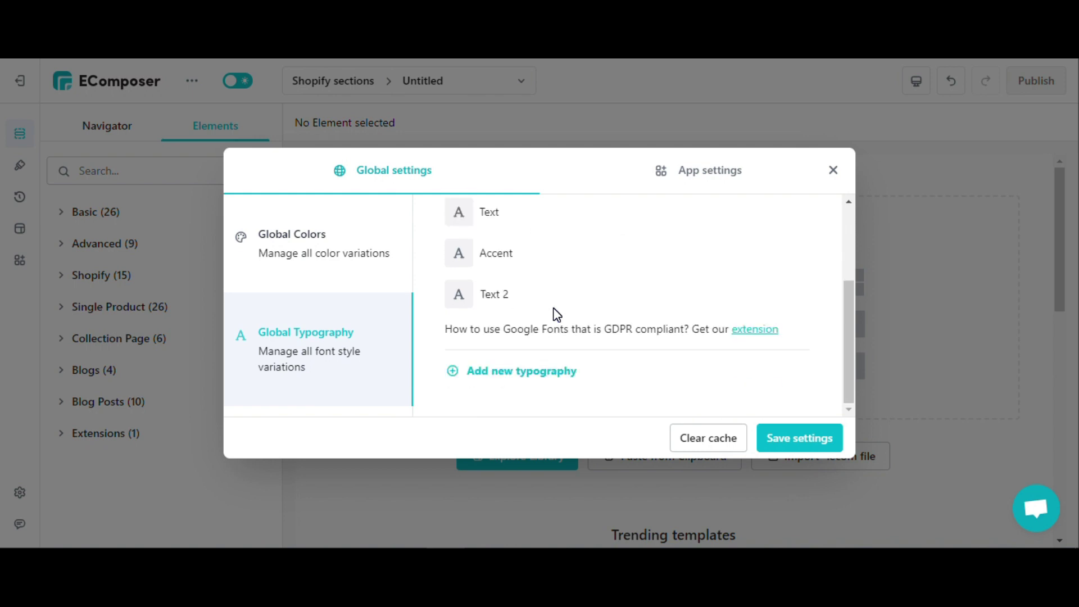
left_click(525, 378)
double_click(517, 294)
type("fonts")
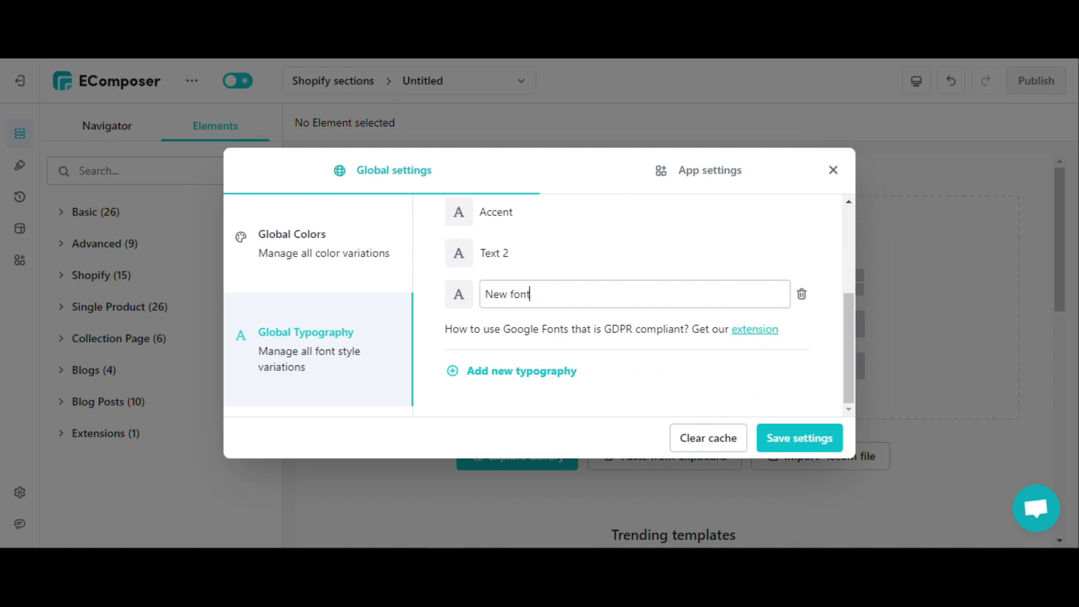
left_click(619, 368)
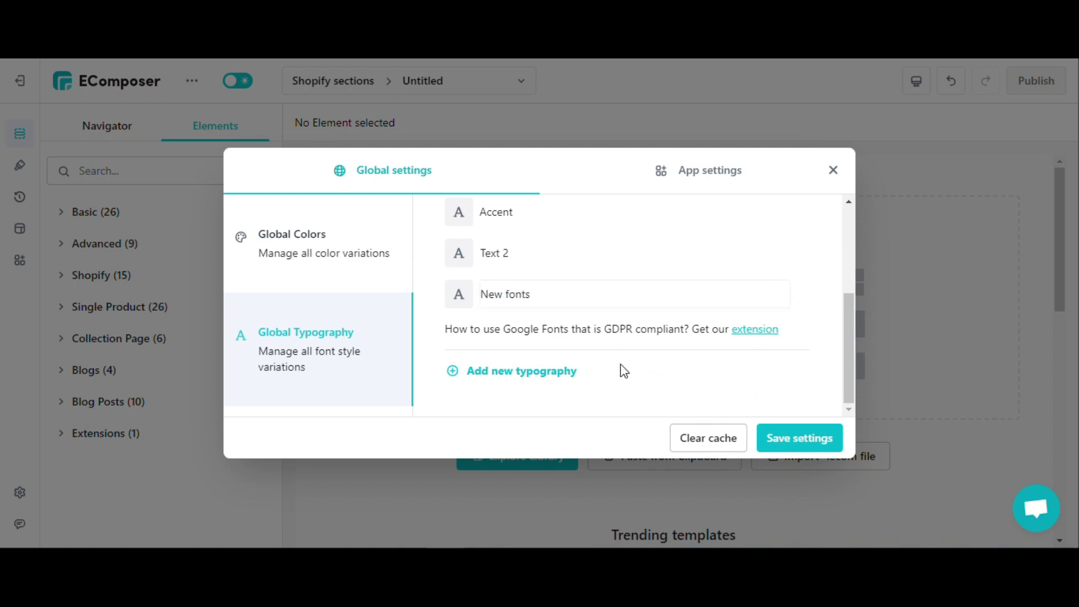
Set the New fonts family to Poppins from Google Fonts
left_click(459, 296)
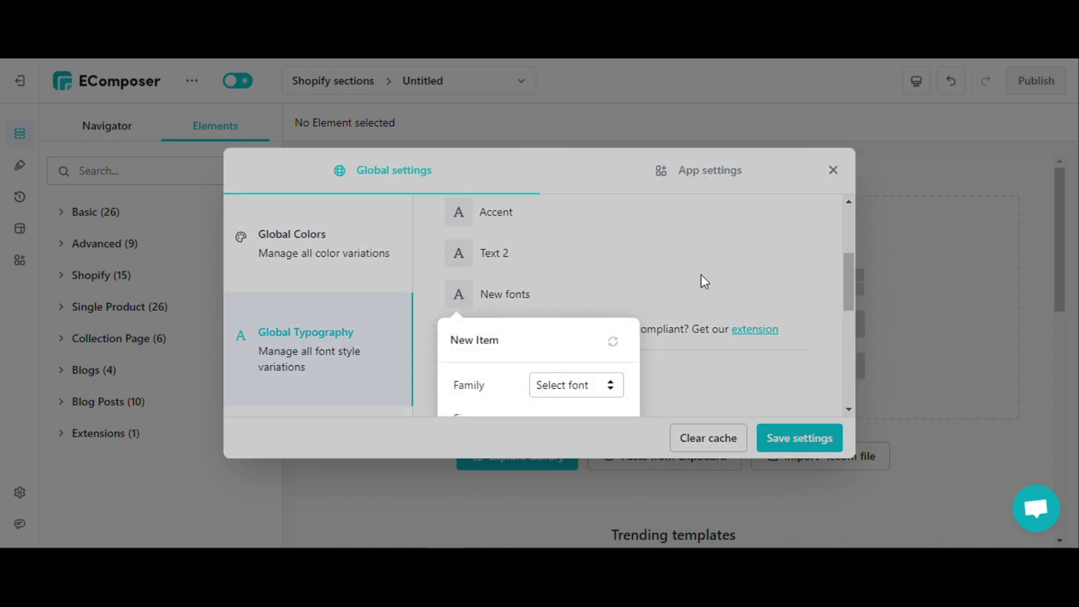
scroll(506, 320, "down", 4)
scroll(521, 325, "up", 3)
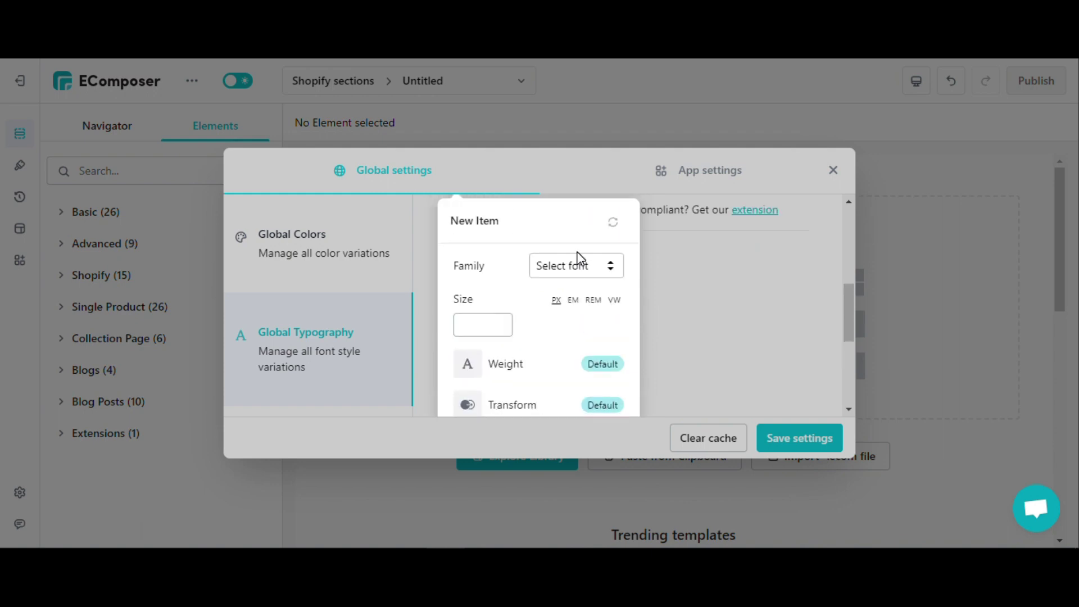
left_click(581, 271)
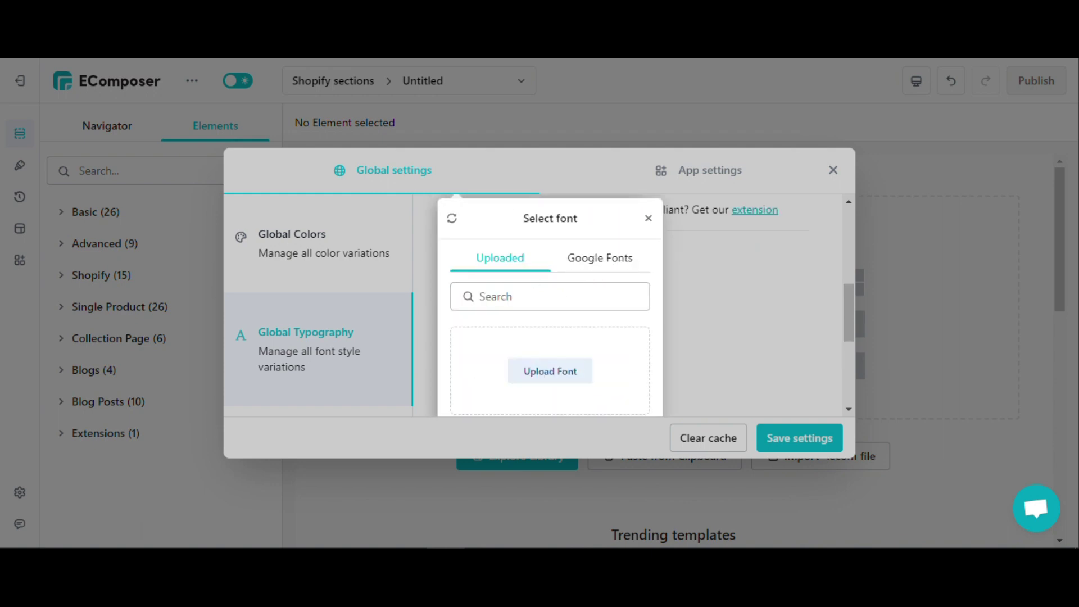
left_click(610, 262)
scroll(568, 371, "down", 4)
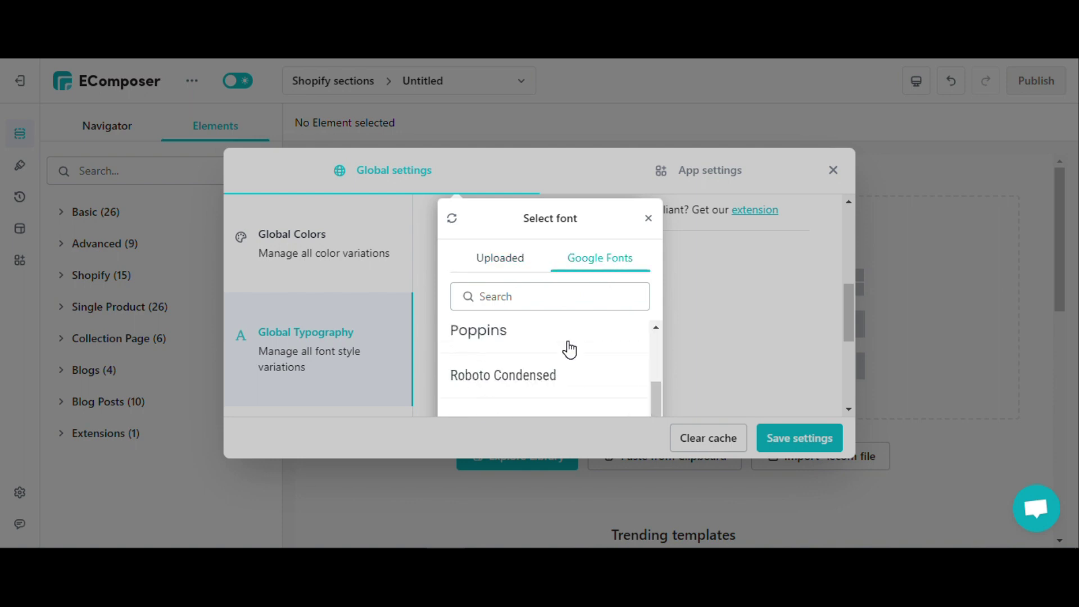
left_click(618, 333)
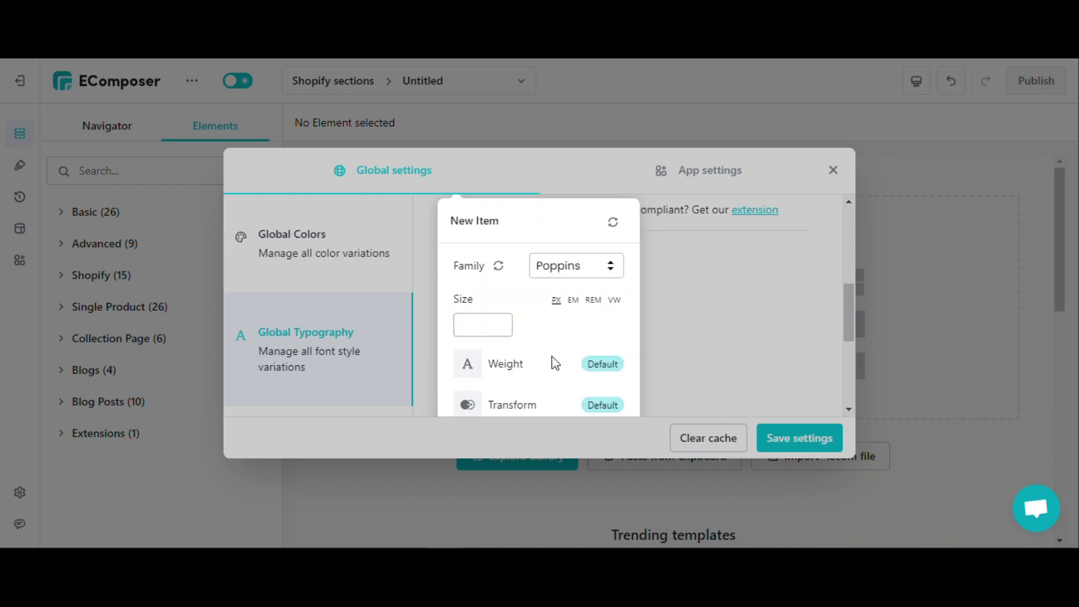
Give New fonts size 13, line height 1px and letter spacing 0px, then save settings
left_click(483, 325)
type("13")
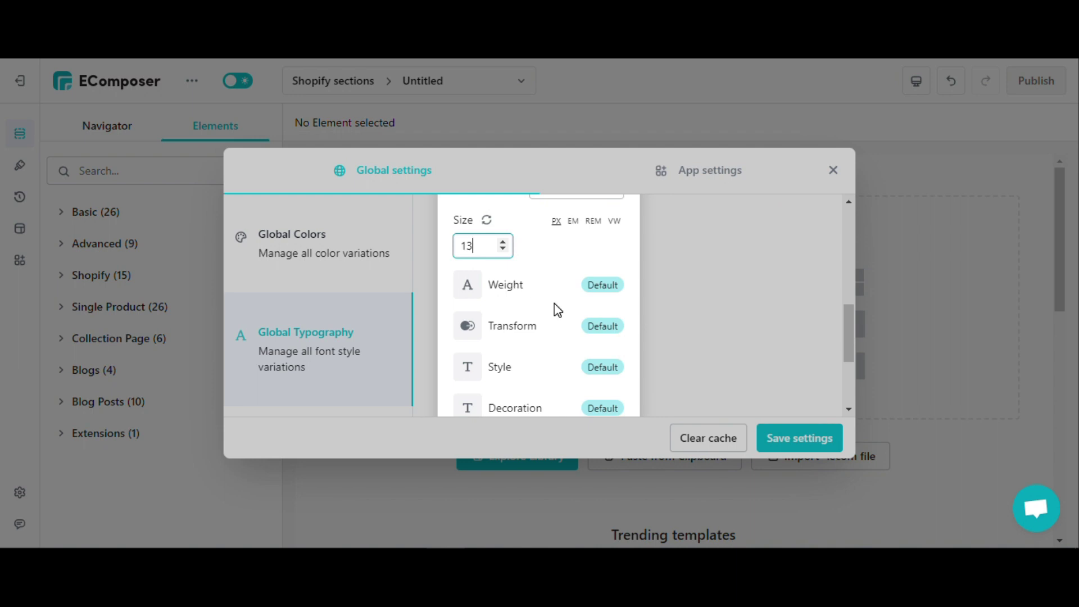
scroll(555, 309, "down", 1)
scroll(558, 310, "down", 1)
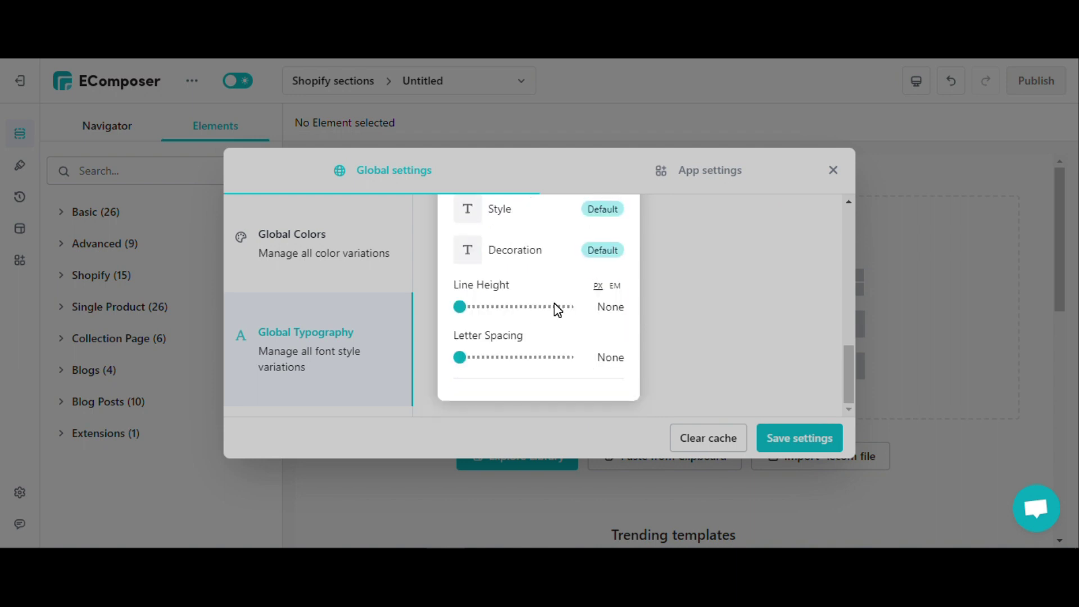
left_click(459, 307)
left_click(460, 358)
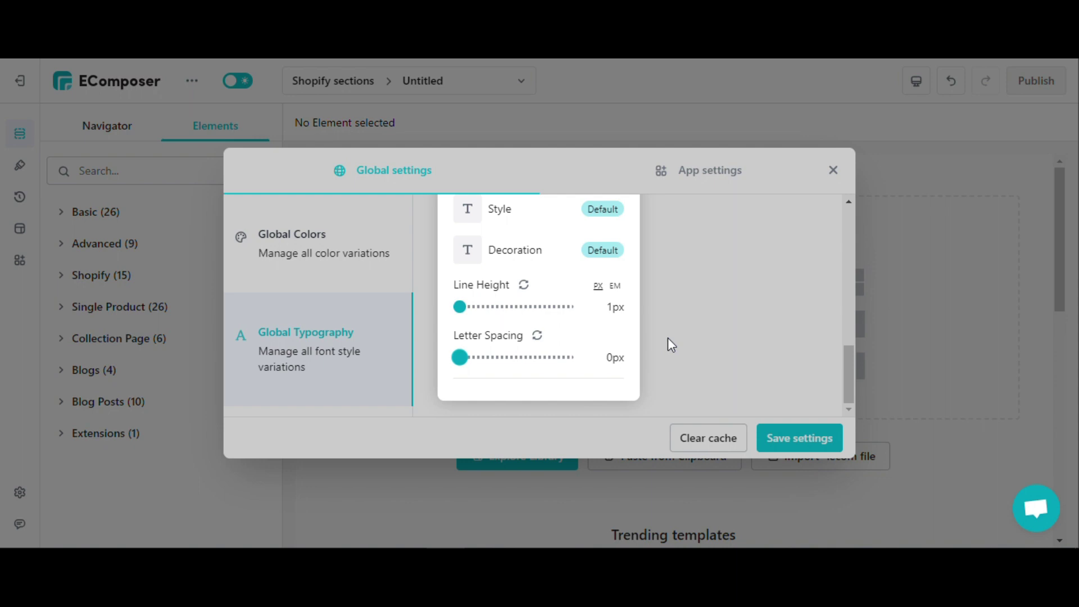
left_click(667, 338)
scroll(713, 390, "up", 1)
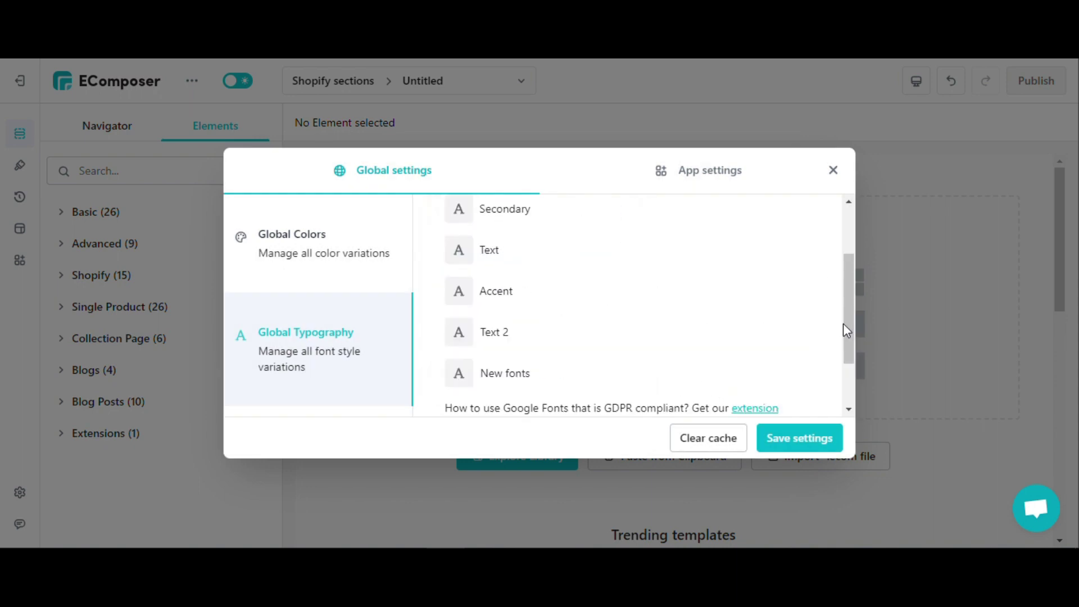
left_click(797, 445)
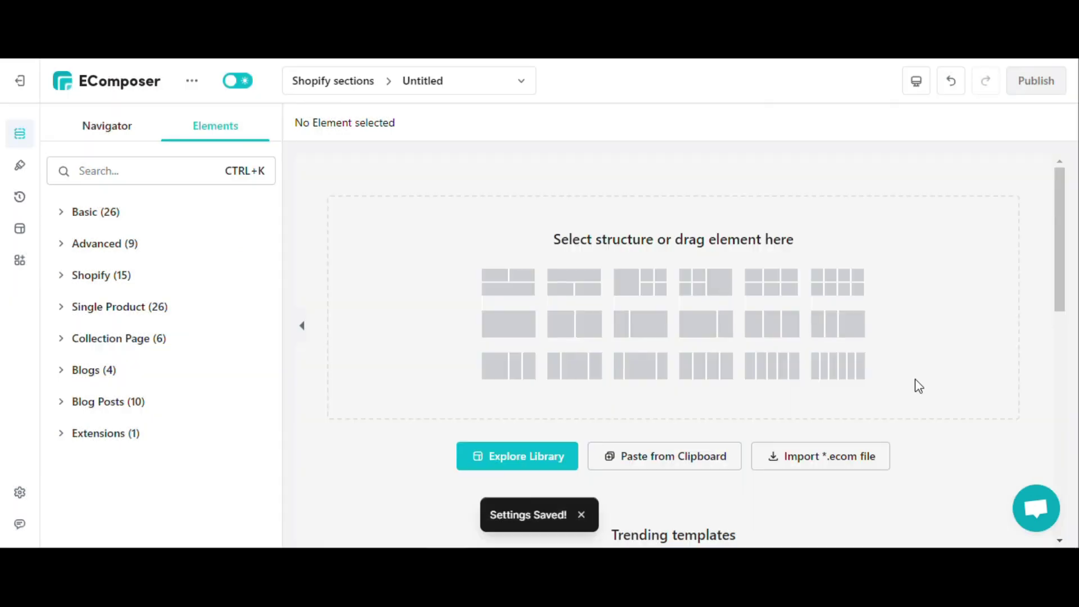
Search for the Text element and drag it onto the blank page
key("ctrl+k")
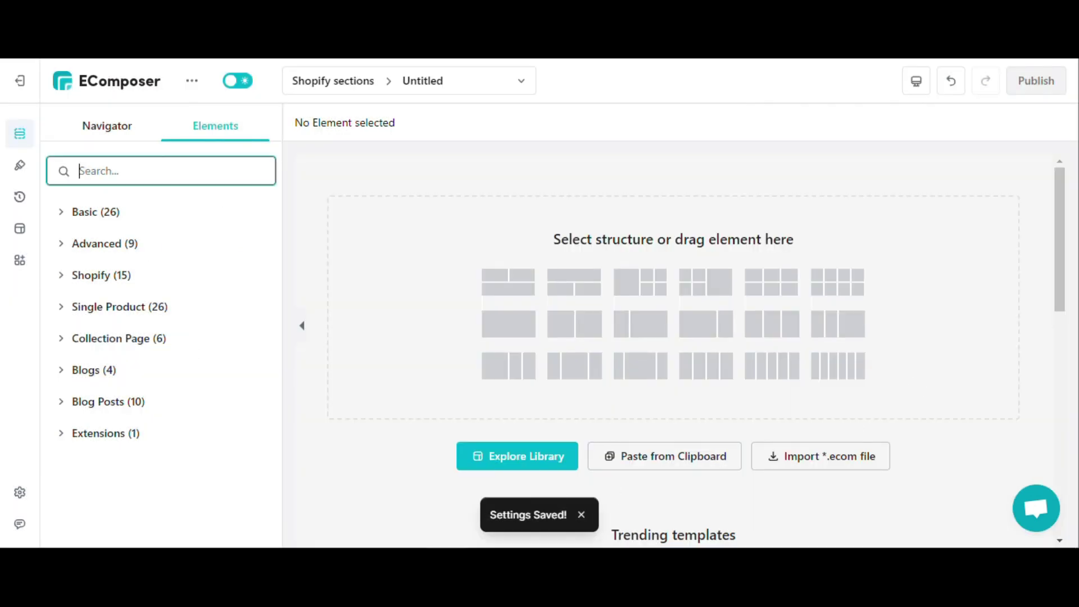
type("text")
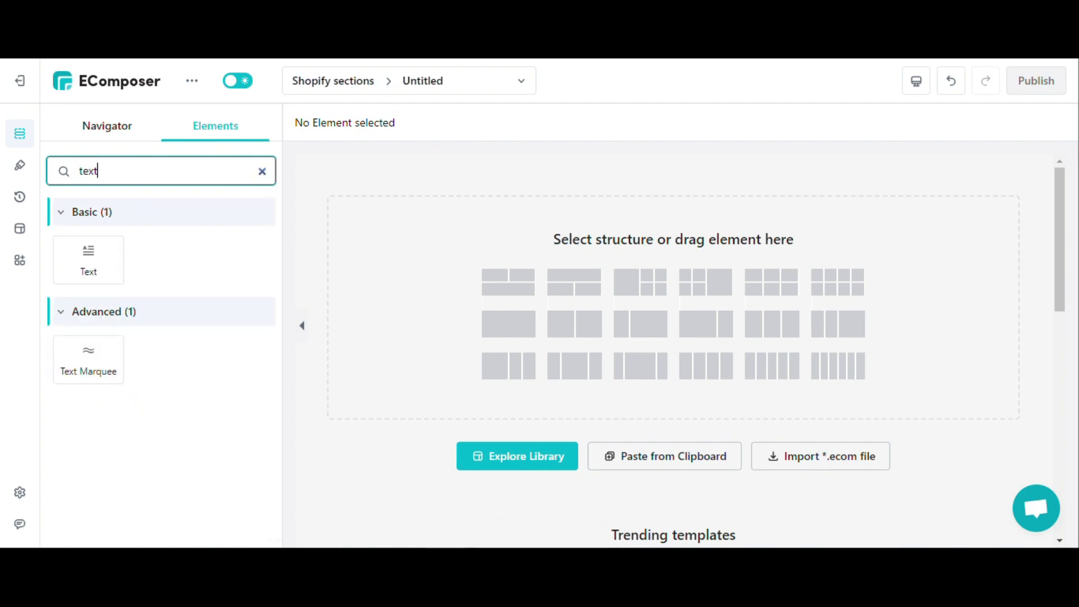
left_click_drag(91, 251, 619, 294)
Try the global typography presets Text 2, Text and New fonts on the paragraph
left_click(134, 177)
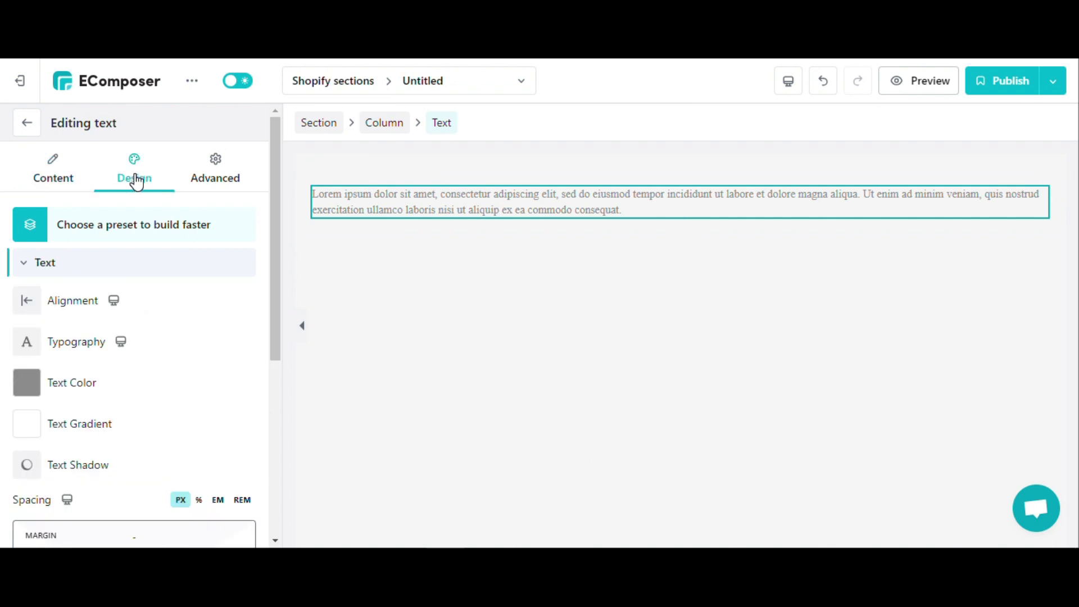
scroll(47, 350, "down", 4)
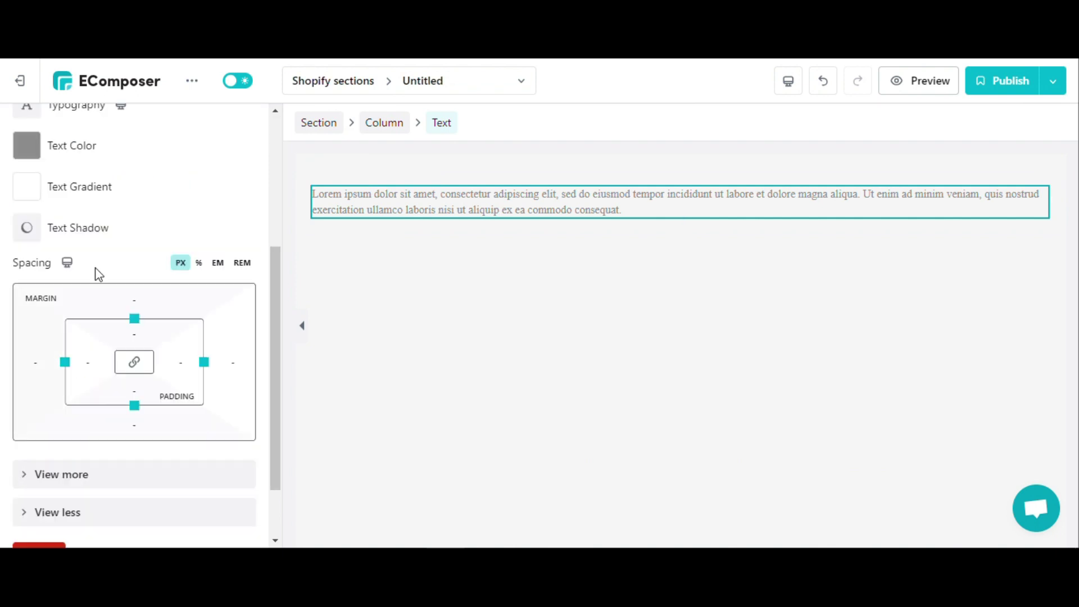
scroll(101, 258, "up", 1)
left_click(49, 184)
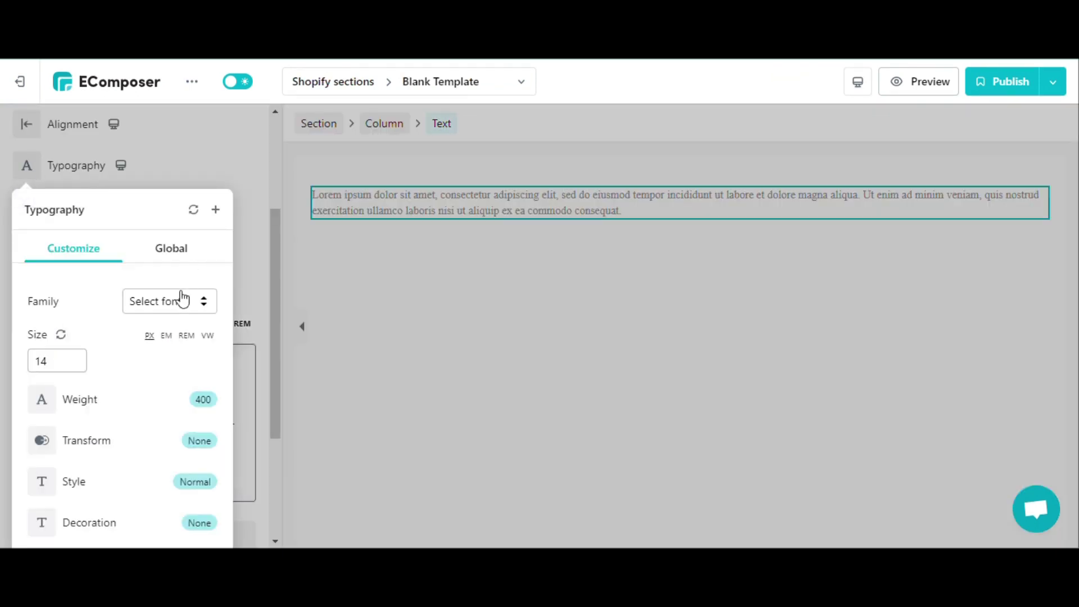
left_click(180, 252)
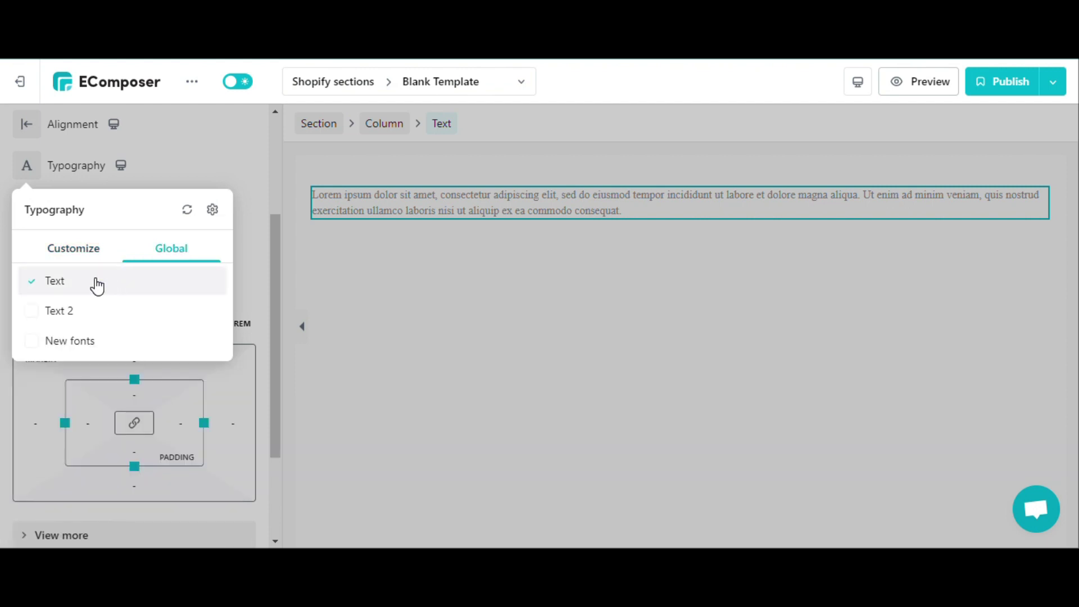
left_click(82, 315)
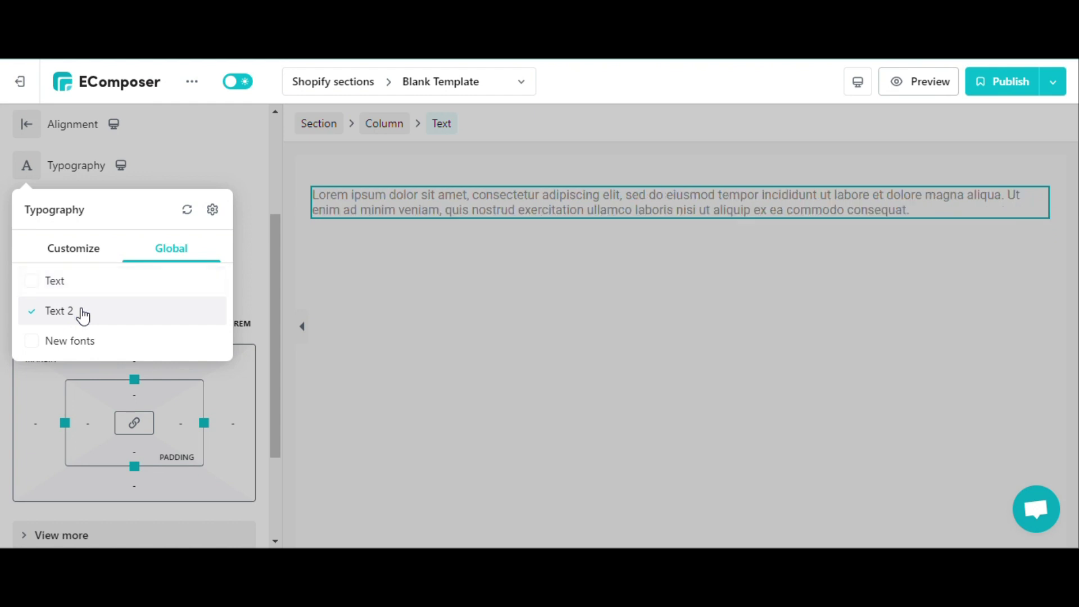
left_click(89, 283)
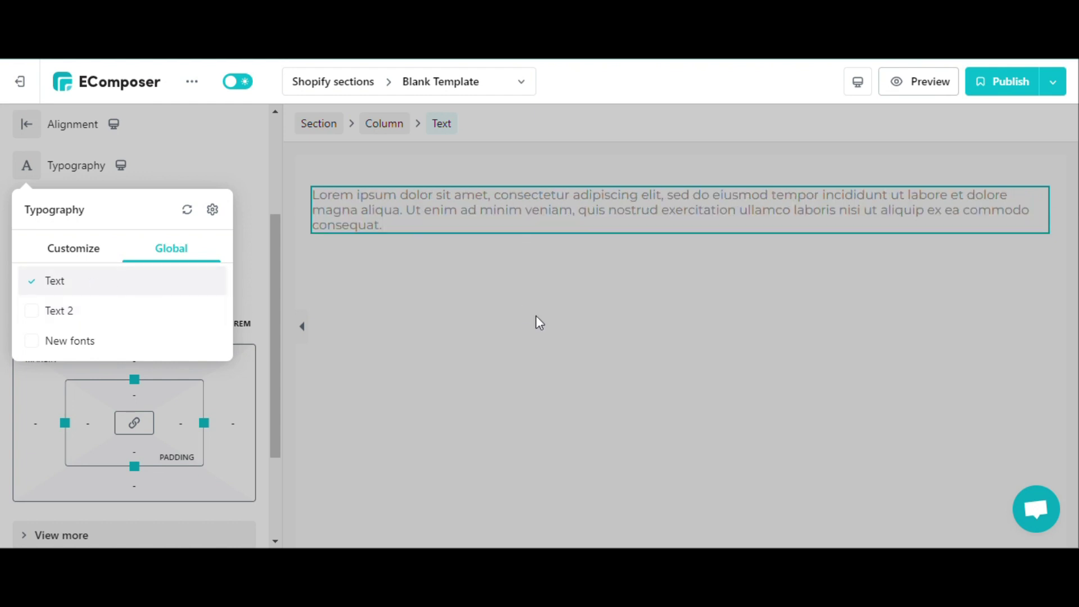
left_click(140, 348)
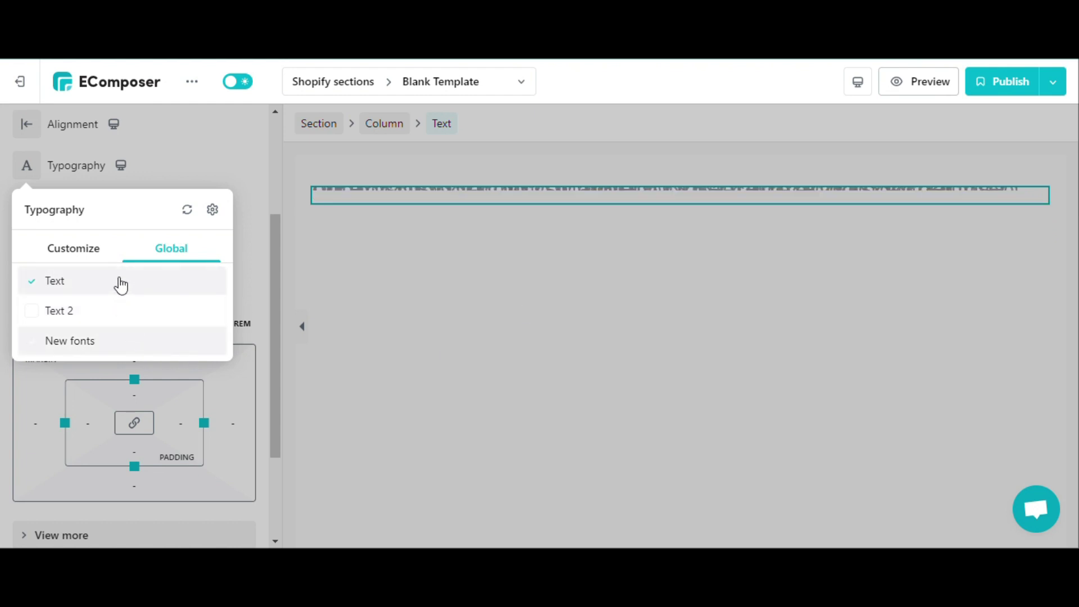
left_click(822, 313)
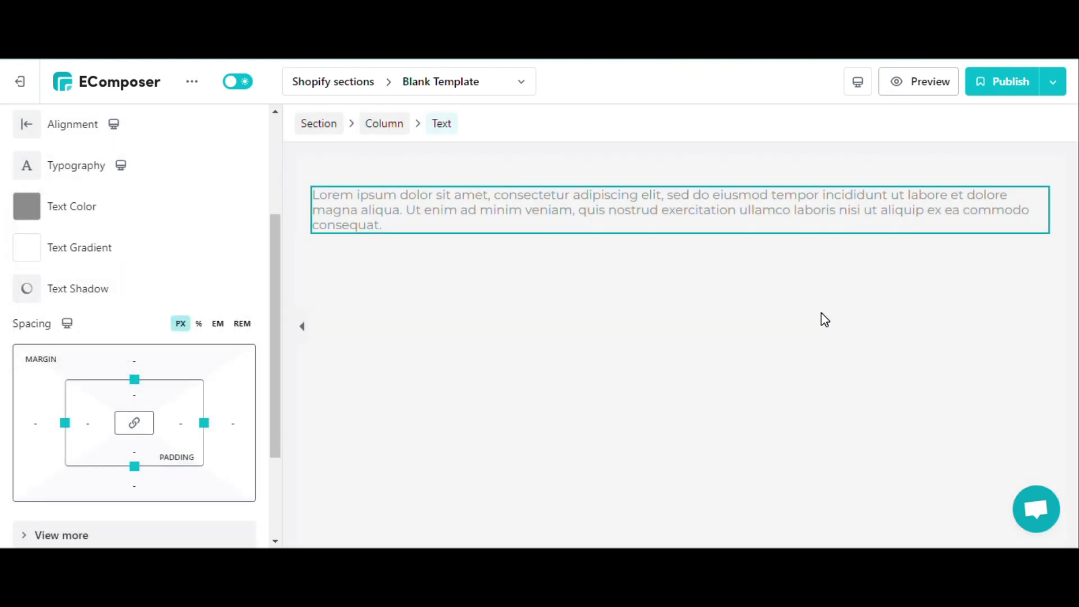